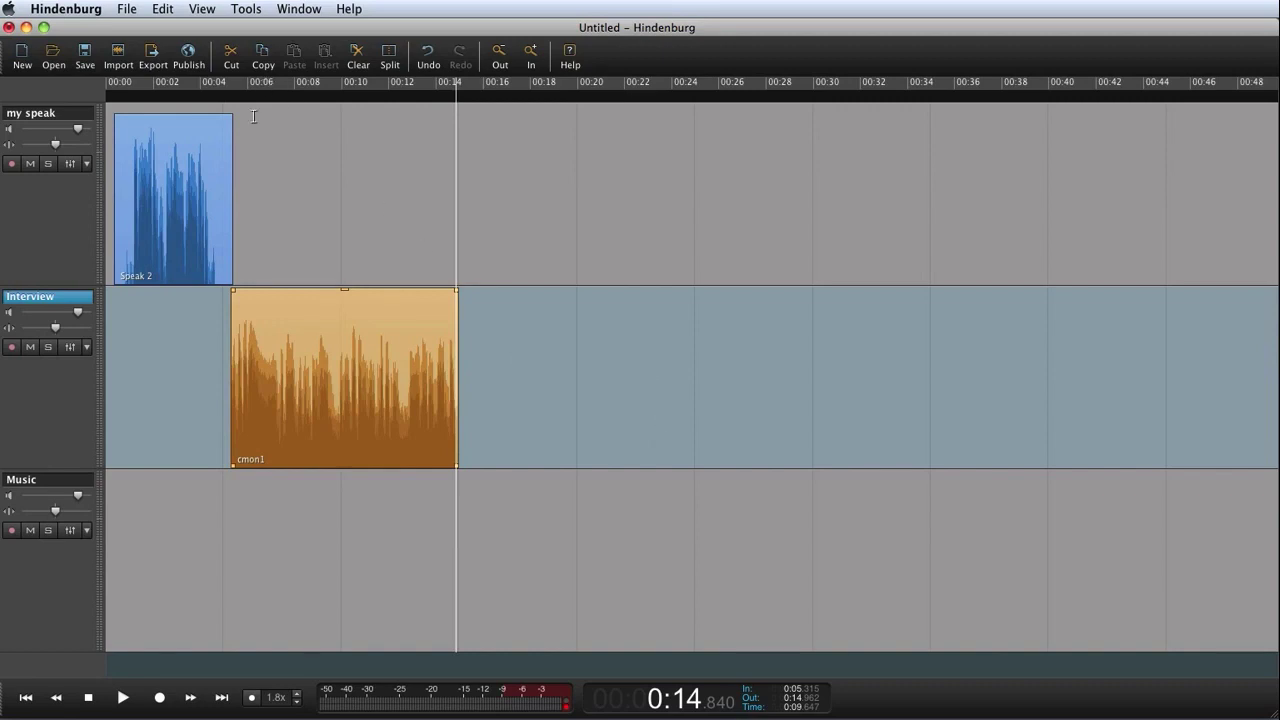
Step: Show the Clipboard beside the timeline and widen it slightly
click(211, 12)
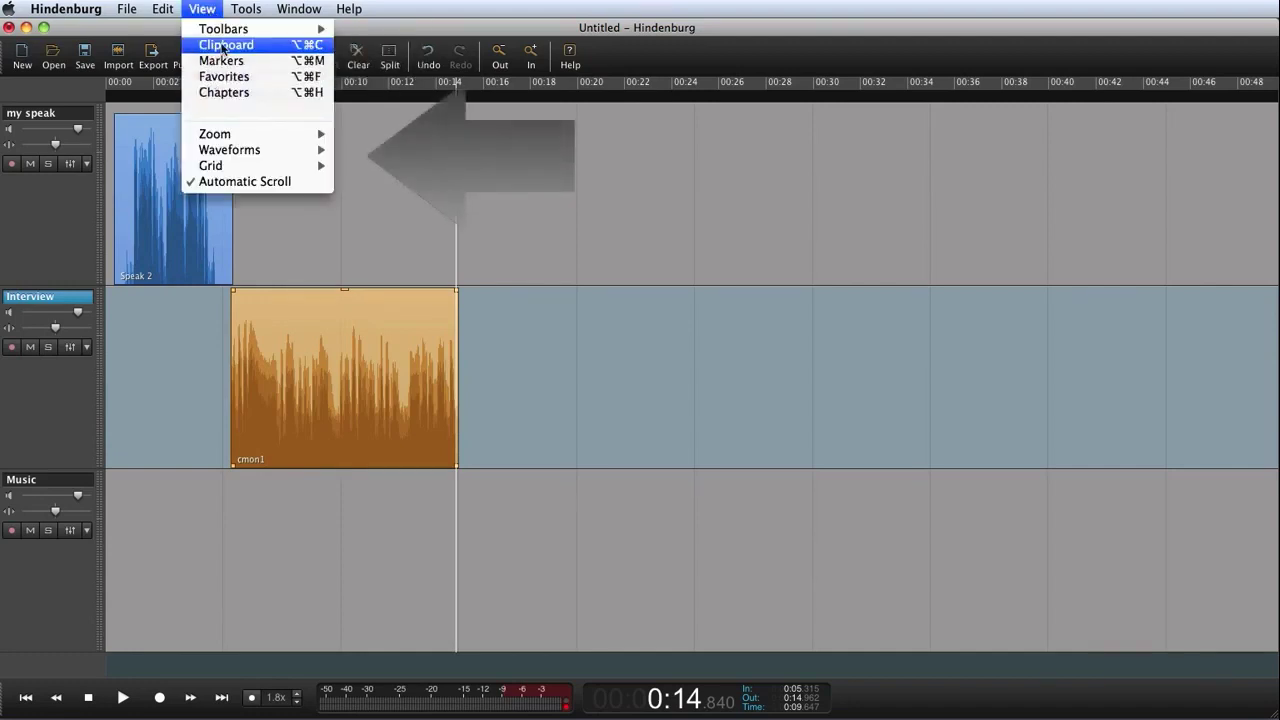
click(223, 46)
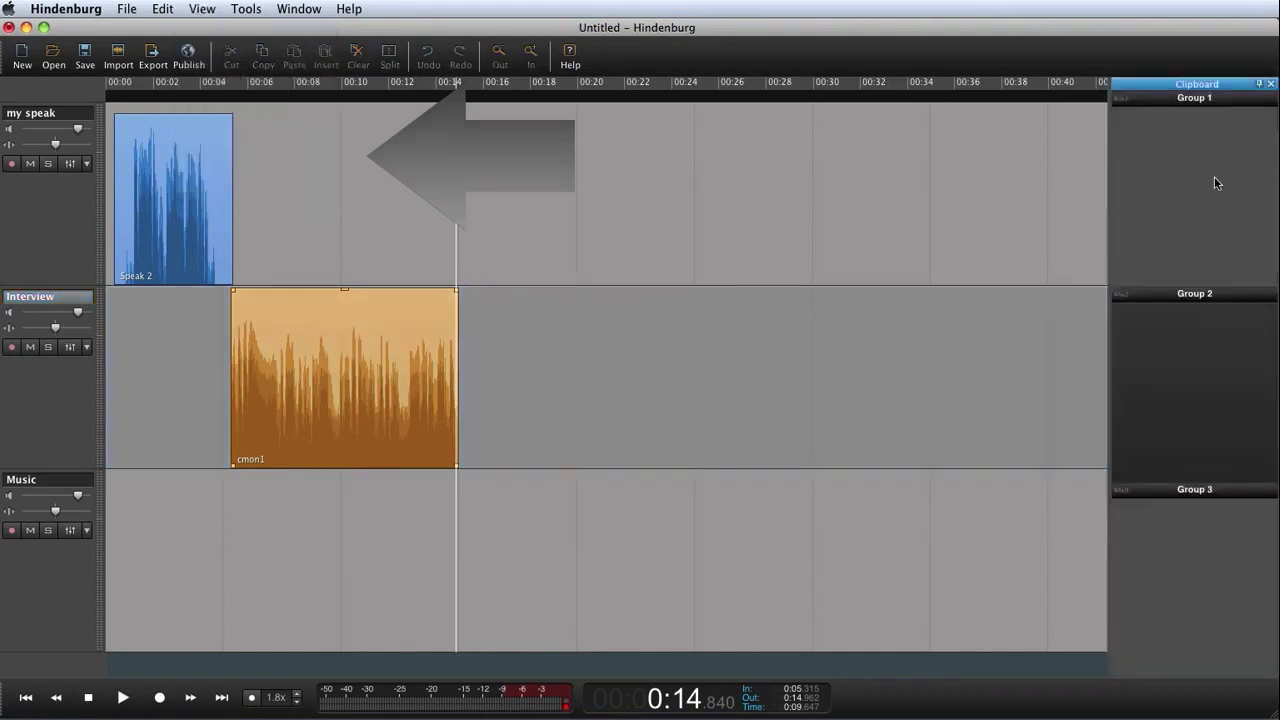
drag(1109, 171, 1087, 171)
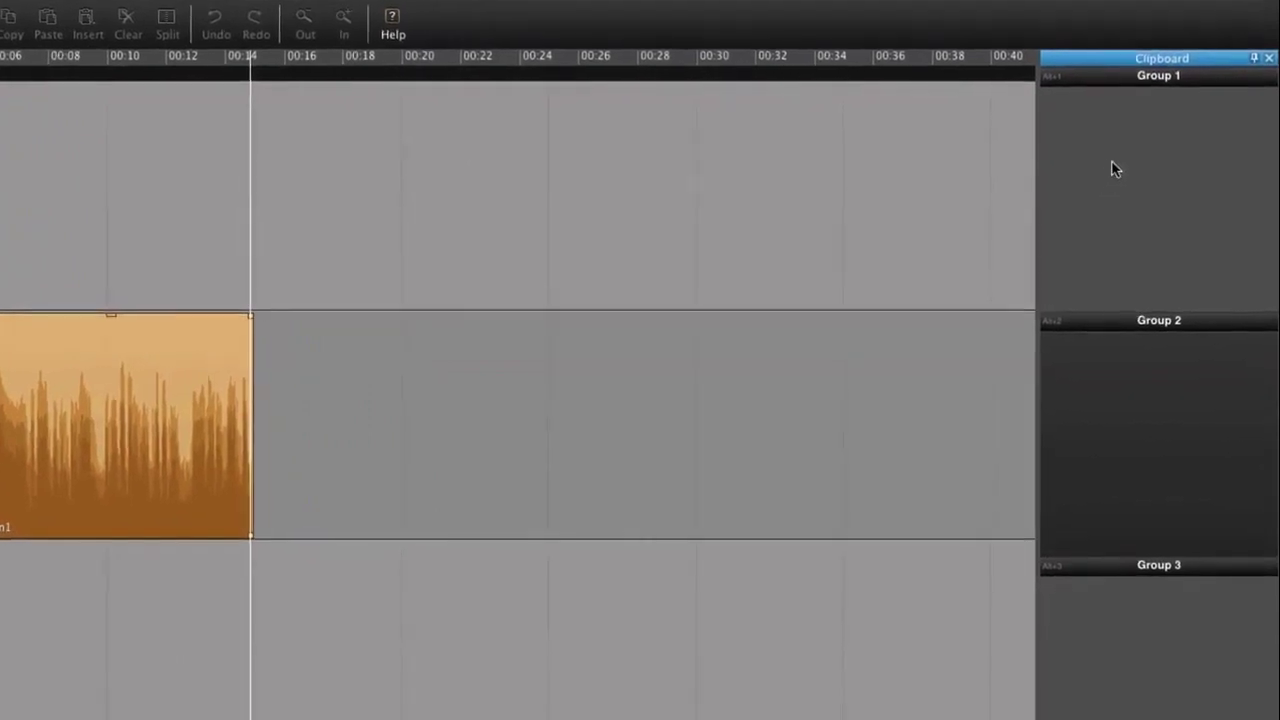
Step: Move the cmon1 clip from the Interview track into Group 1 of the Clipboard
click(125, 418)
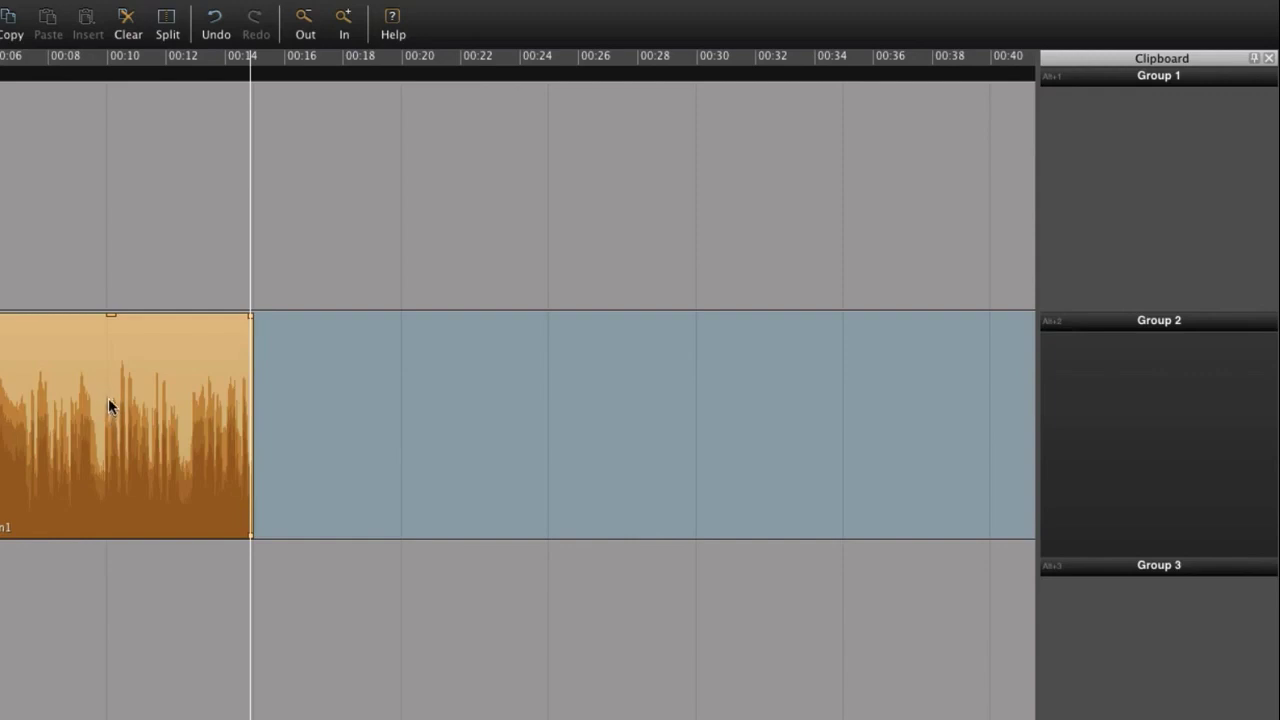
drag(109, 398, 1148, 262)
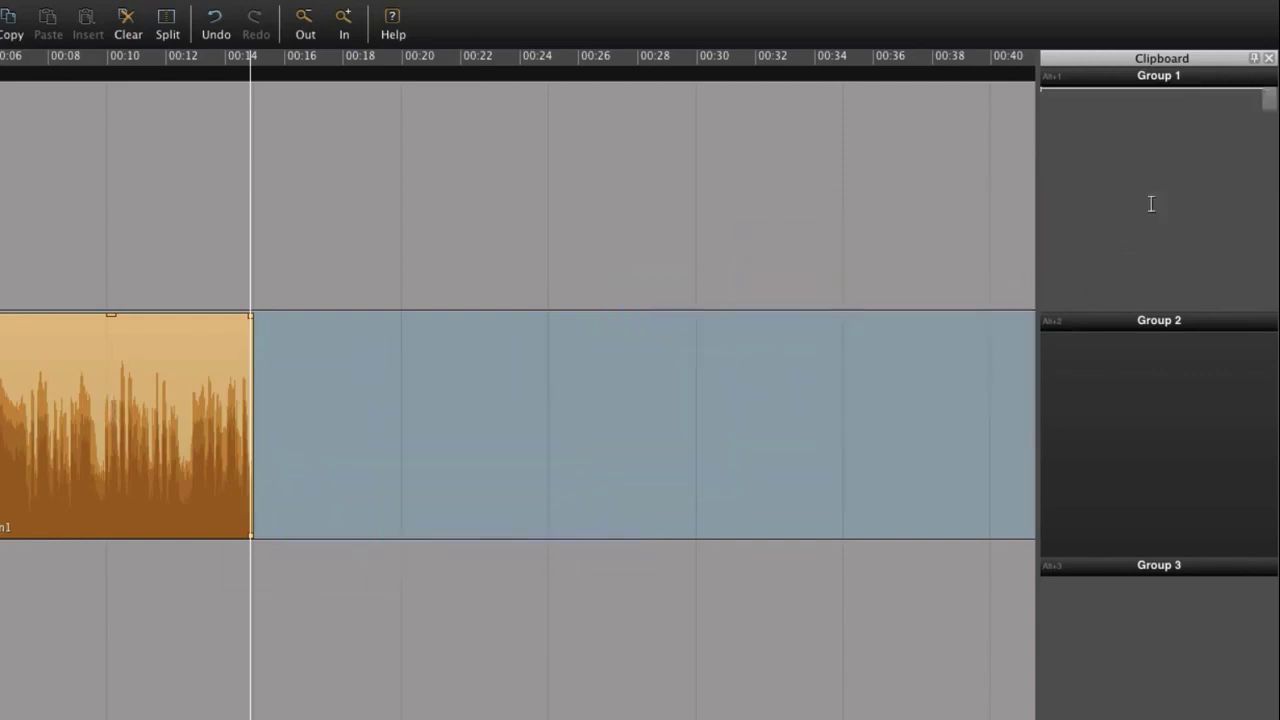
click(1128, 106)
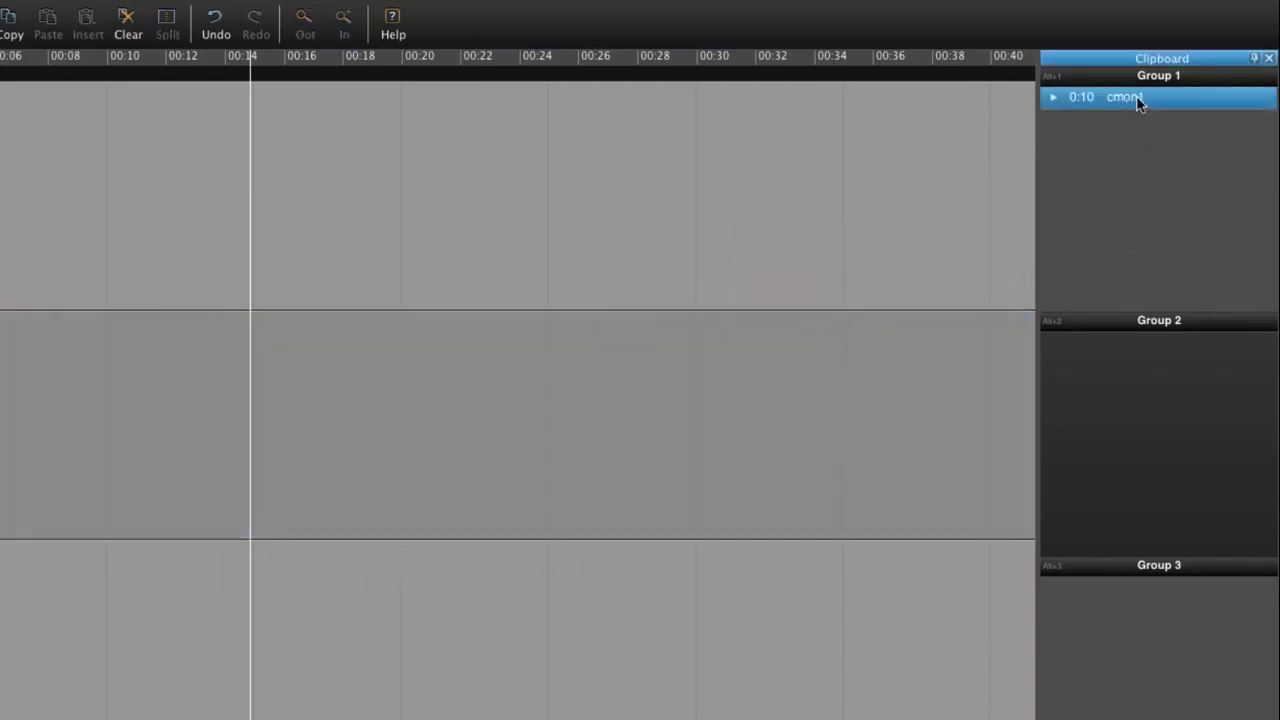
Step: Rename the cmon1 clip in the Clipboard's Group 1 as int 1
click(1133, 98)
key(super+a)
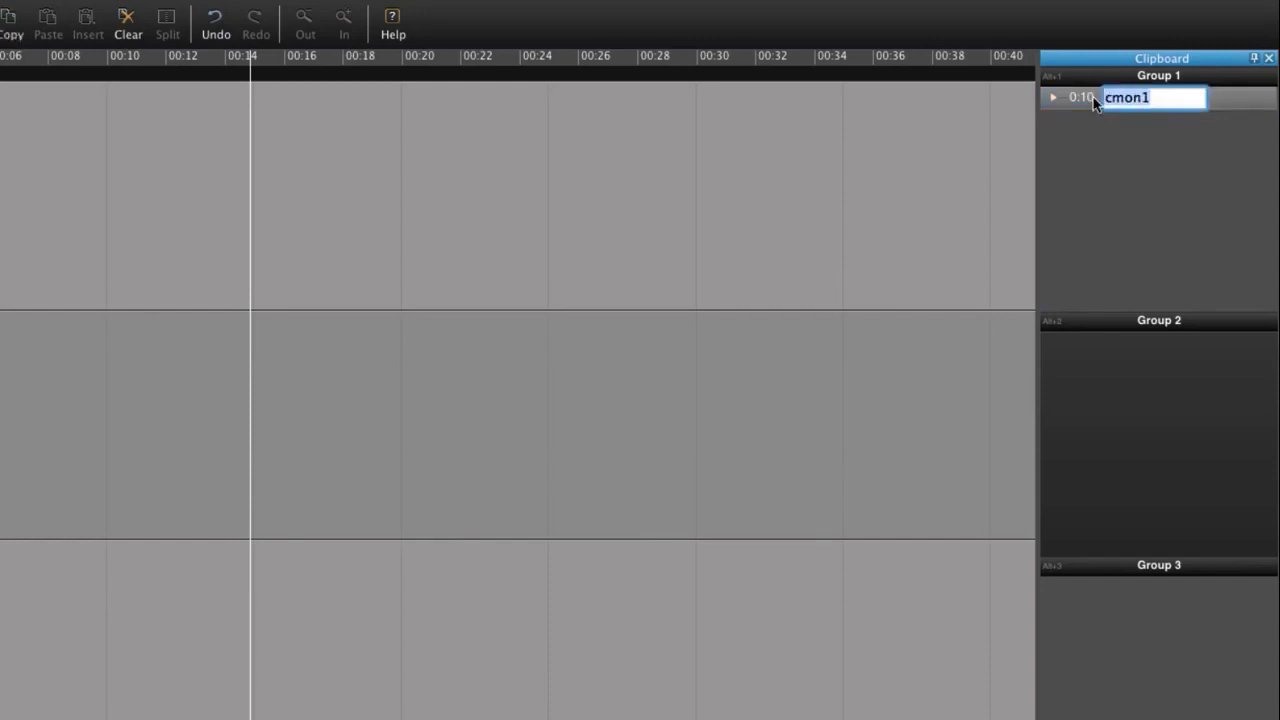
text(int 1)
key(Return)
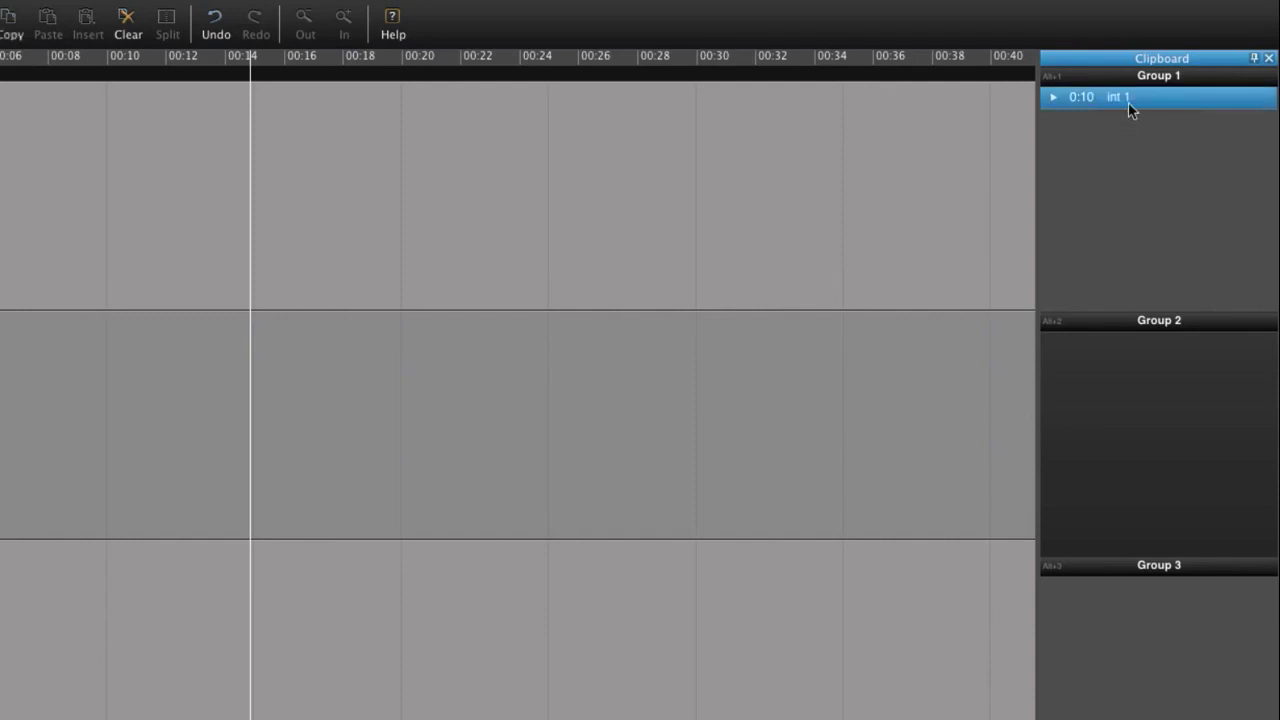
Step: Place the int 1 clip from the Clipboard on the my speak track at about 0:12 and deselect it
drag(1128, 103, 177, 195)
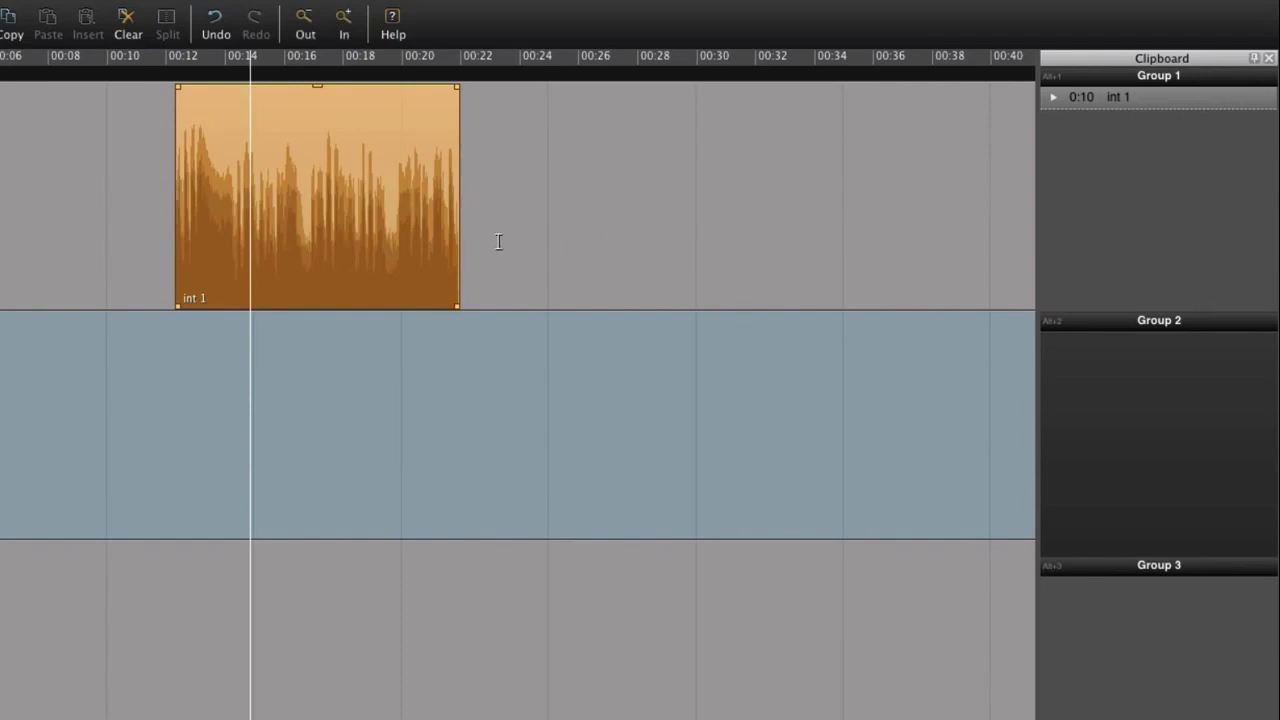
click(498, 241)
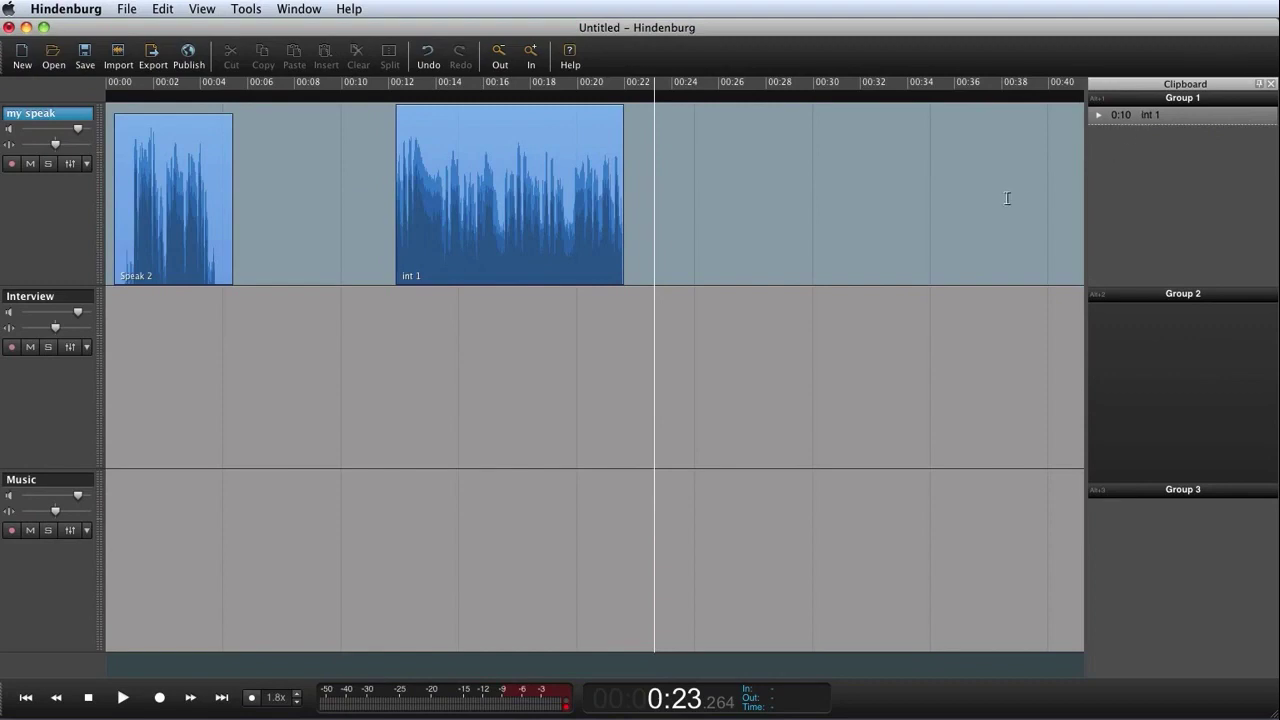
Step: Show the Favorites list and float it over the empty timeline area near the 0:34 mark
click(202, 9)
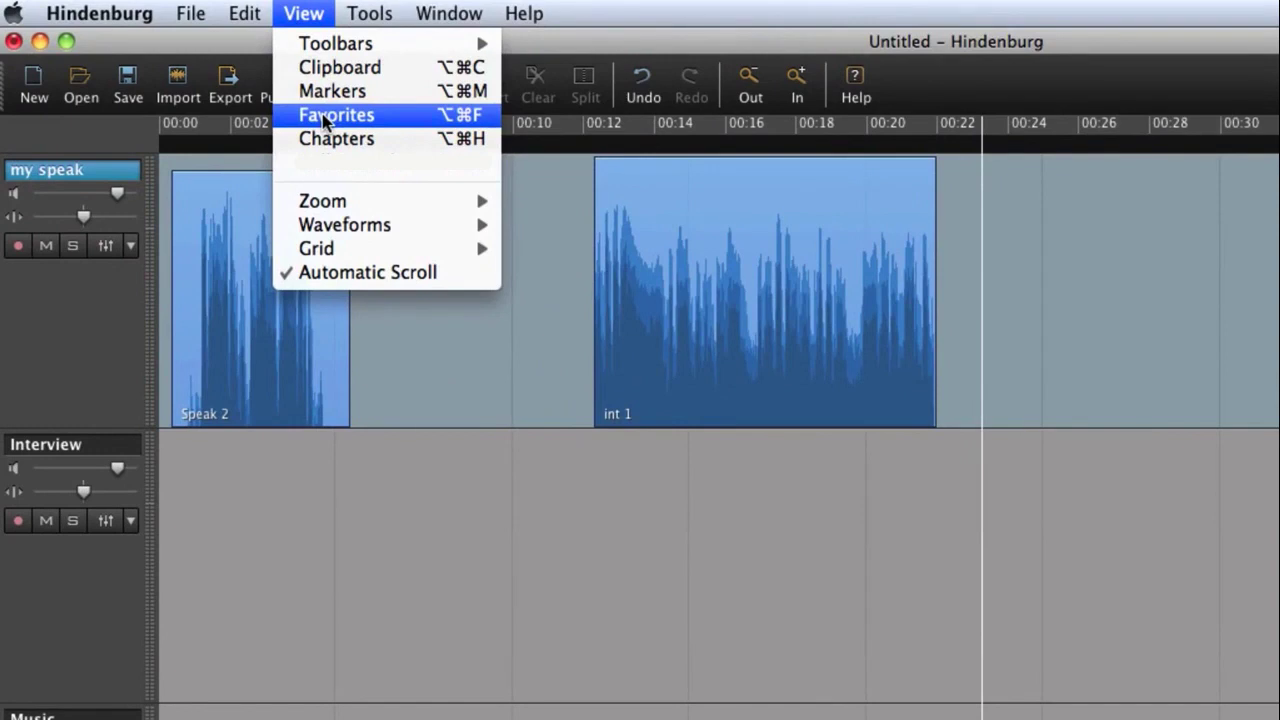
click(330, 115)
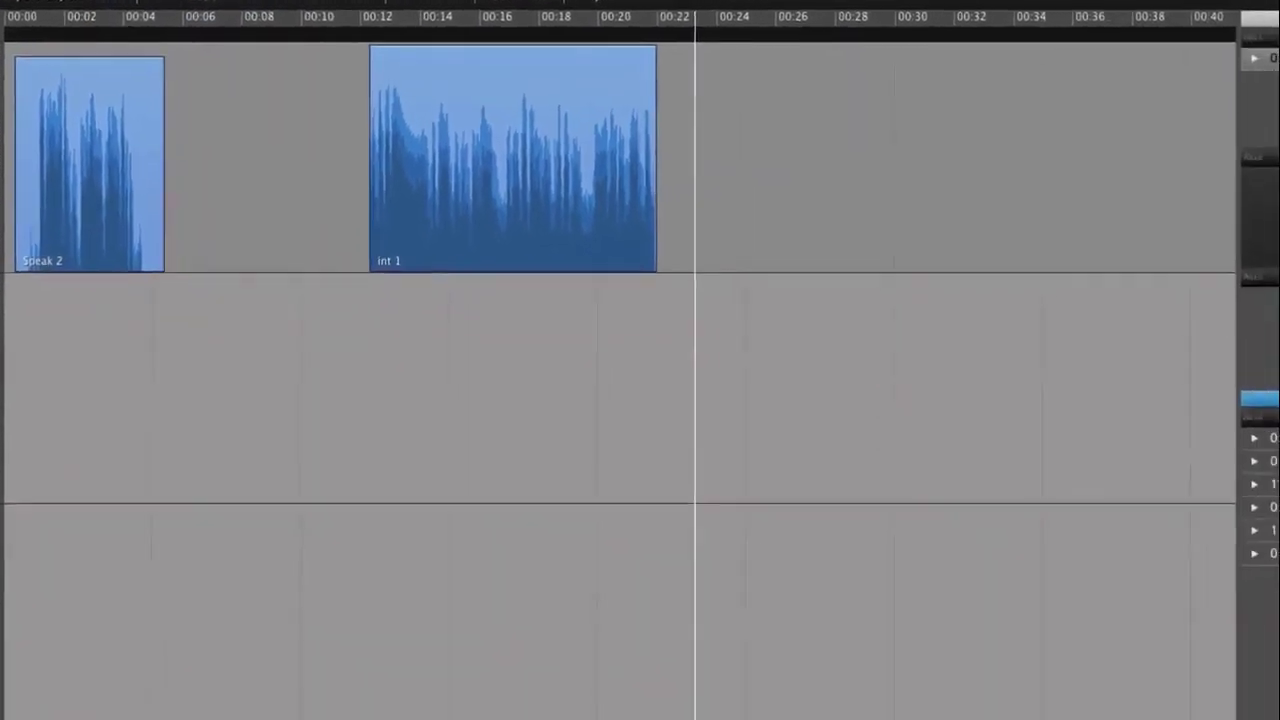
drag(922, 275, 931, 169)
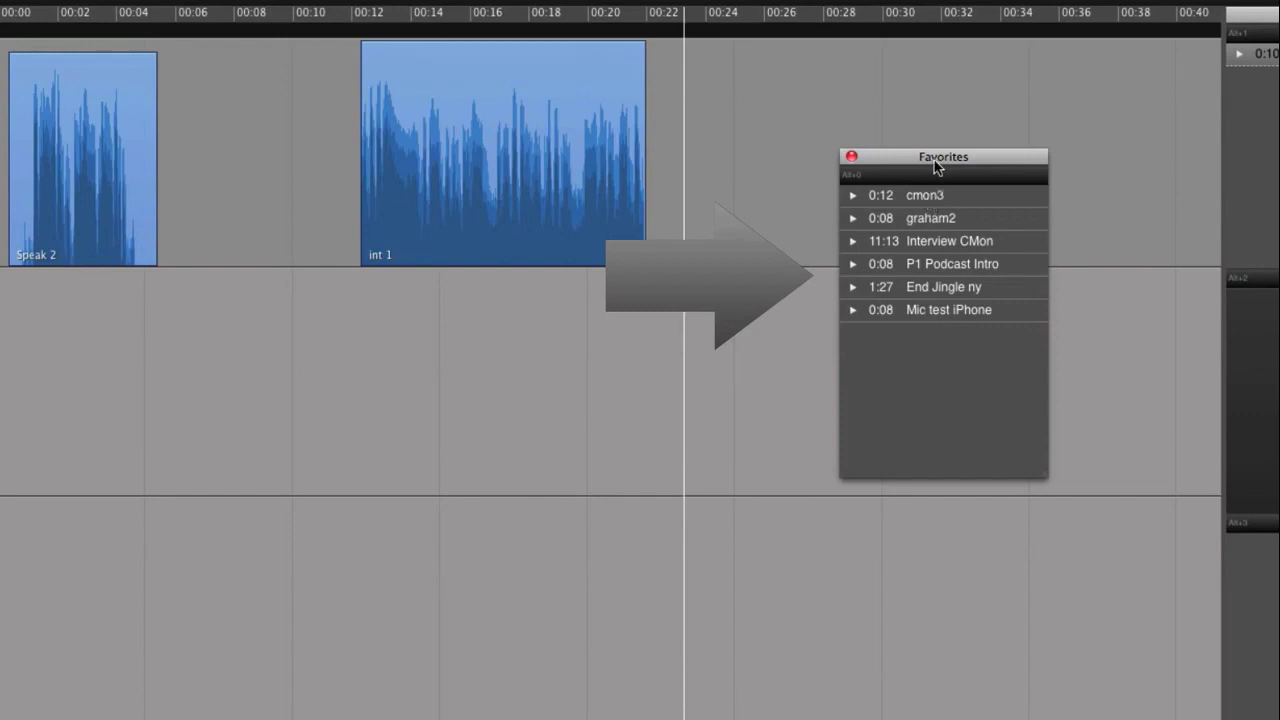
drag(934, 158, 1043, 150)
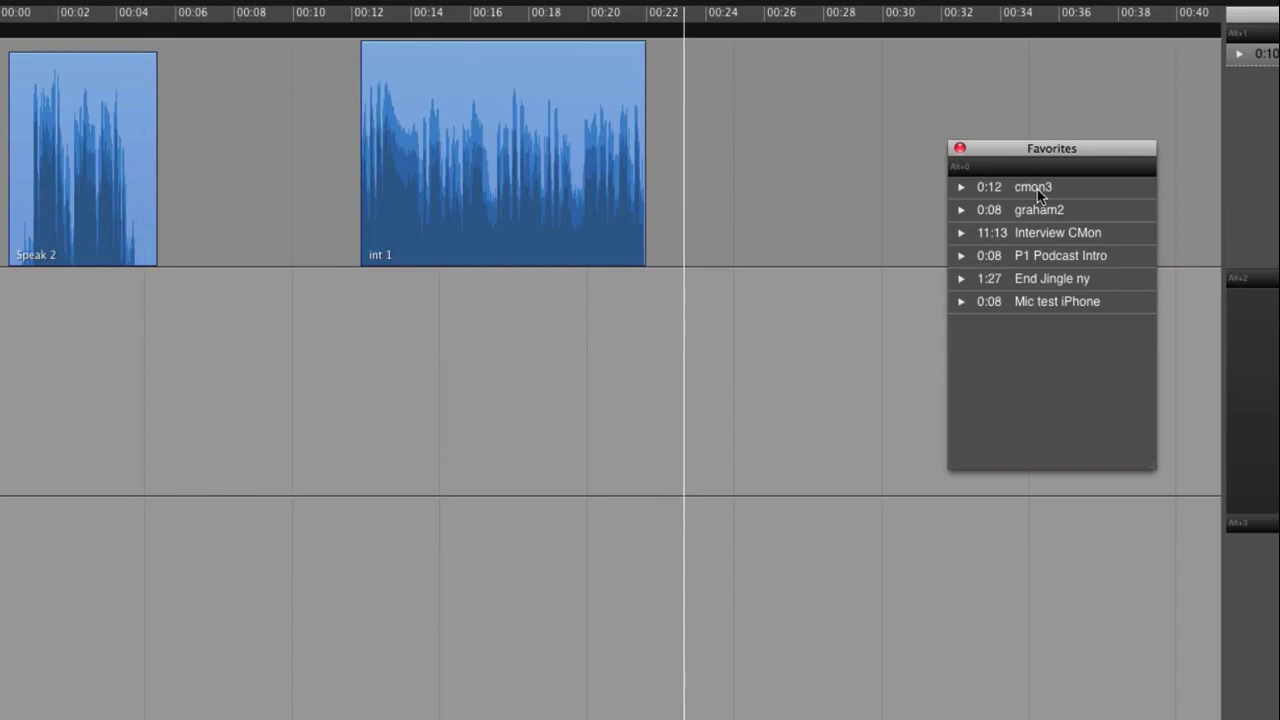
Step: Place the cmon3 favorite on the Interview track, starting at about 0:21
click(1038, 193)
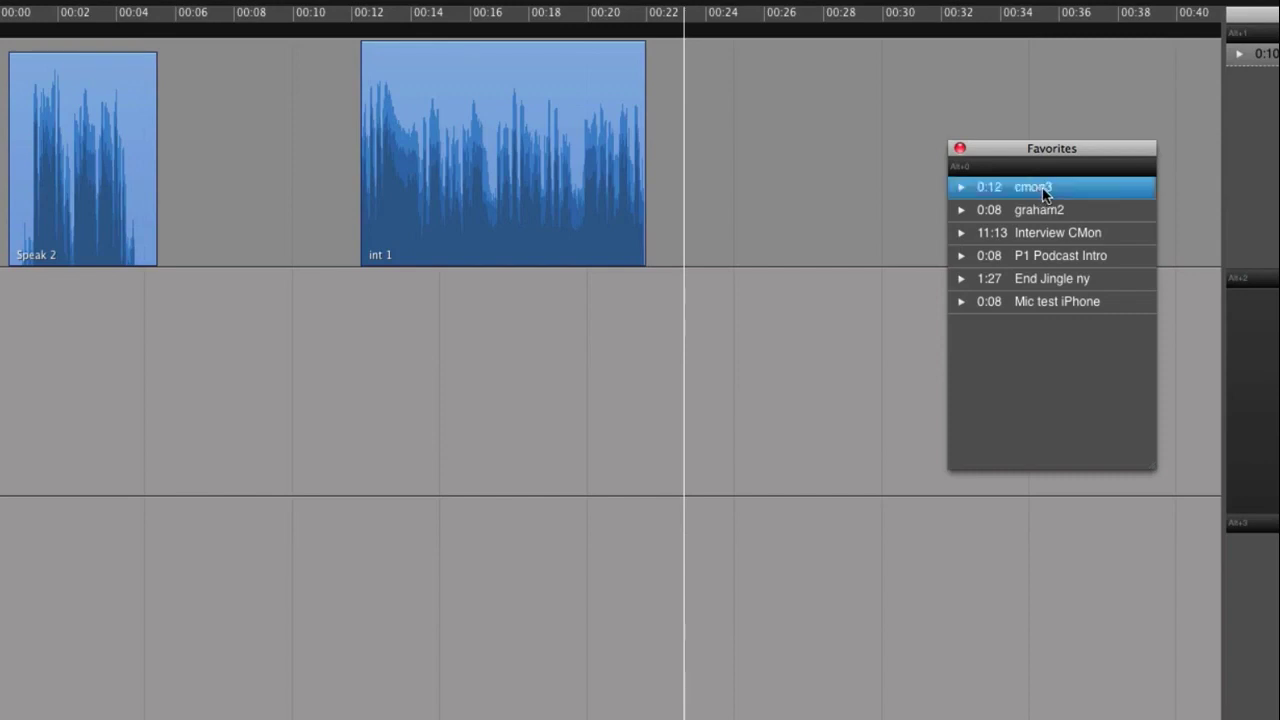
drag(1046, 191, 630, 387)
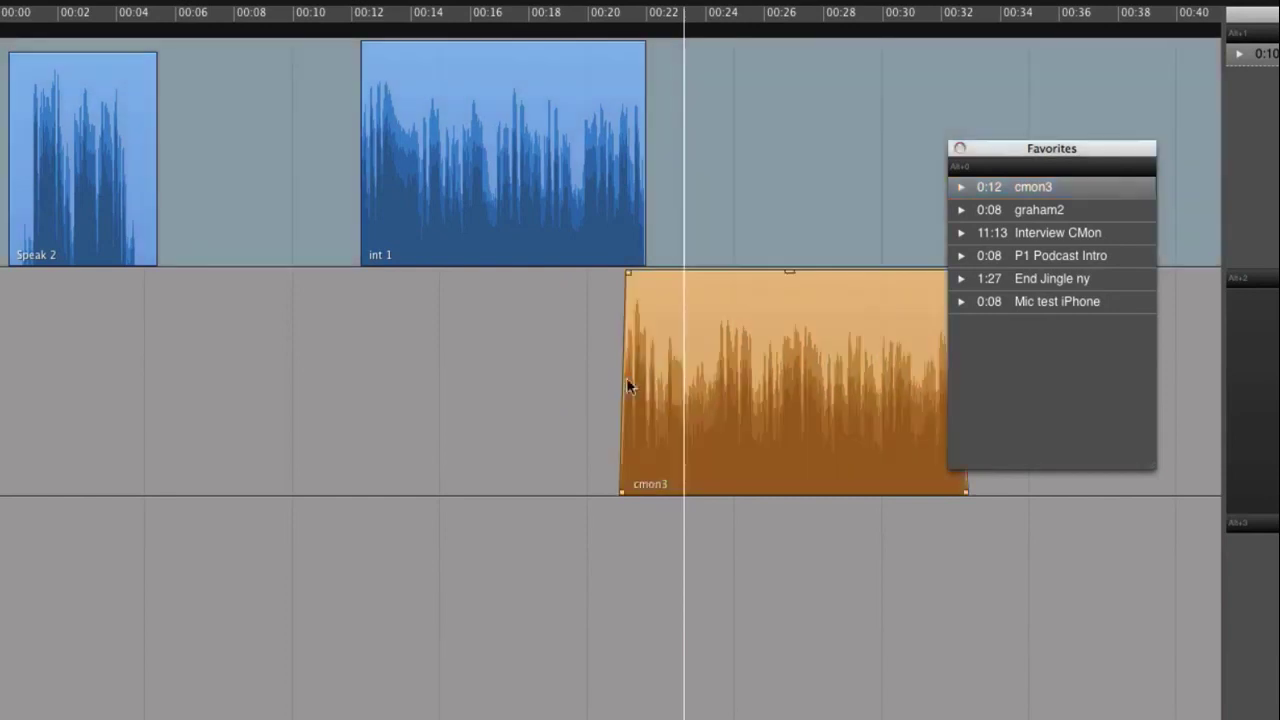
click(1037, 210)
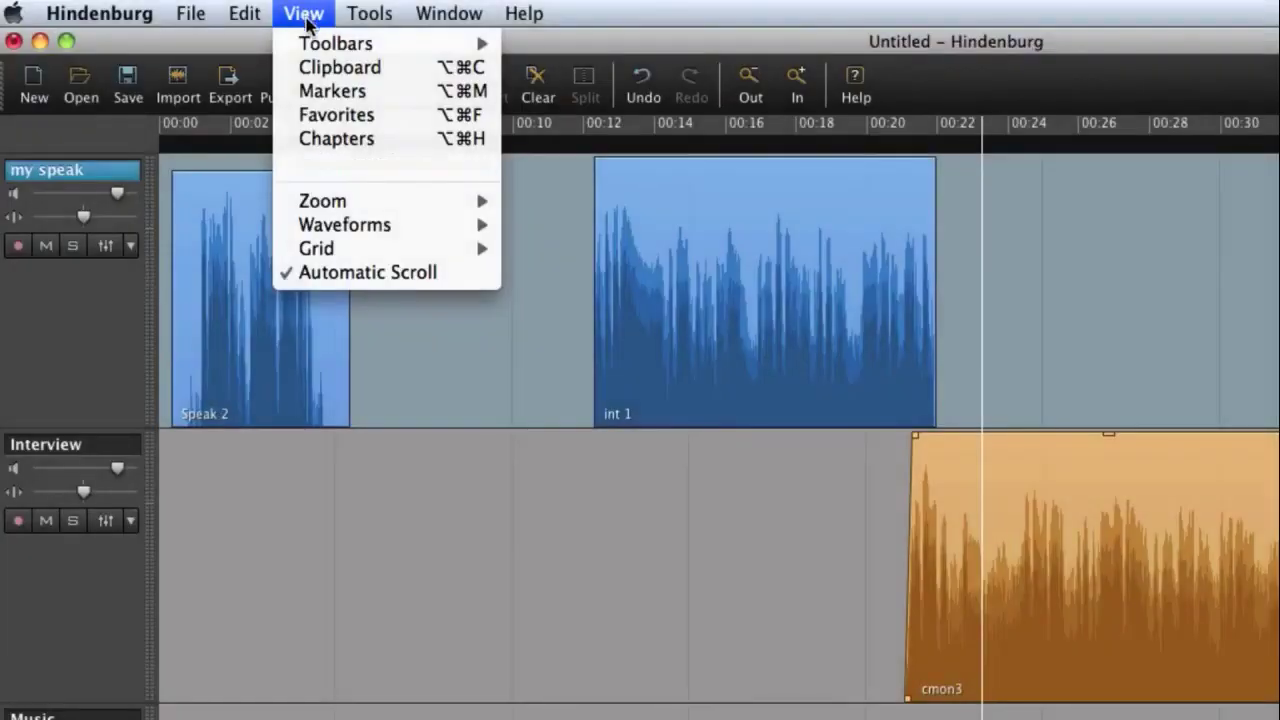
Step: Show the Markers list and undock it as a floating window over the timeline
click(313, 92)
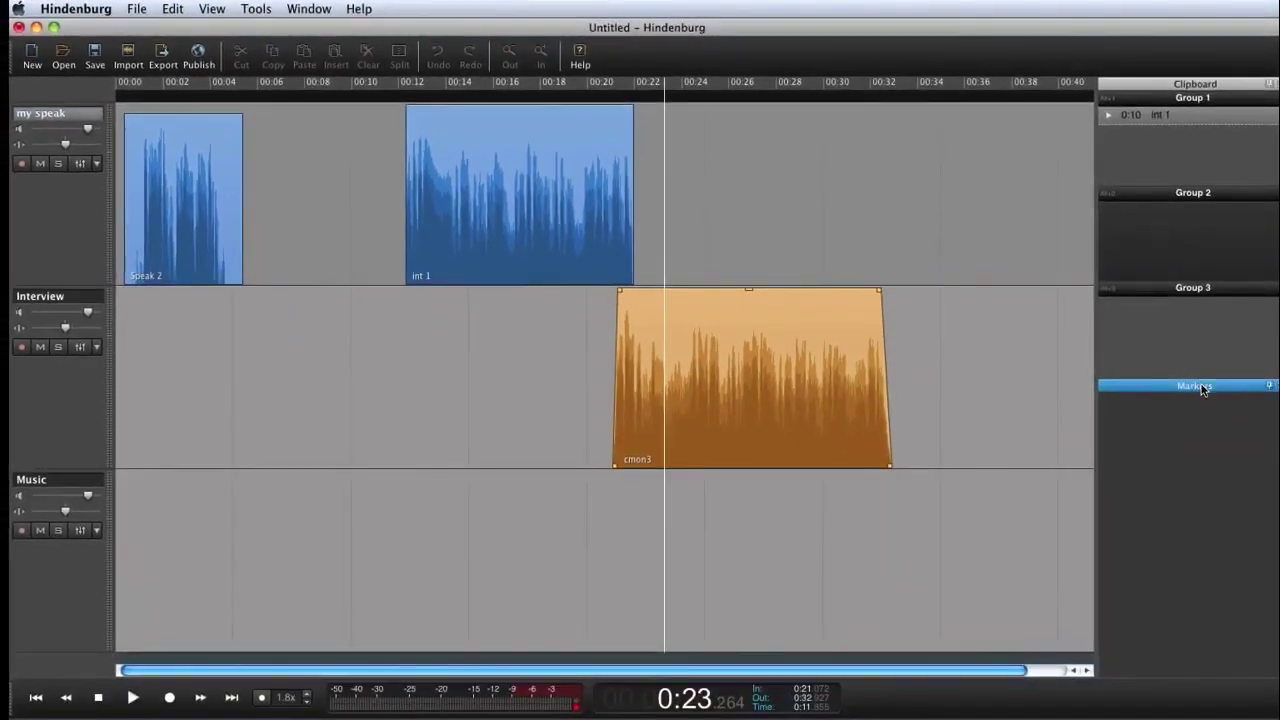
drag(1203, 389, 1017, 194)
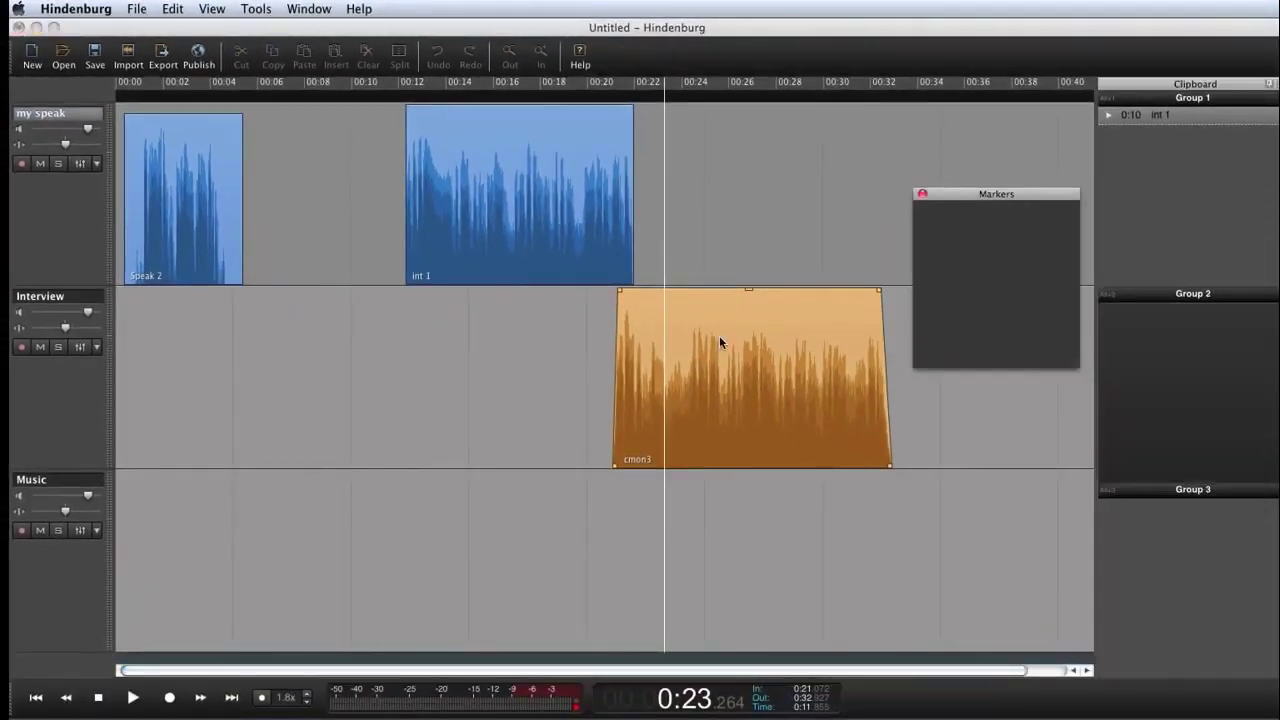
Step: Add three markers to the timeline at about 0:09, 0:22 and 0:29
click(385, 199)
click(338, 207)
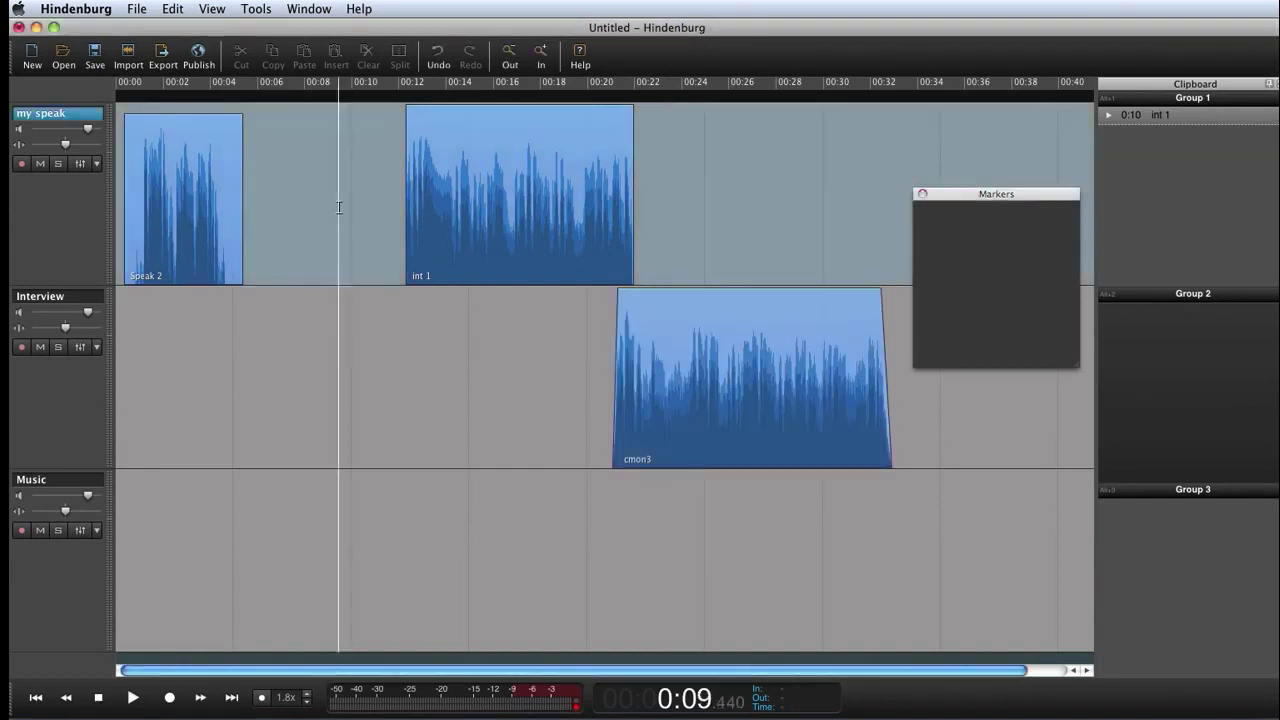
key(m)
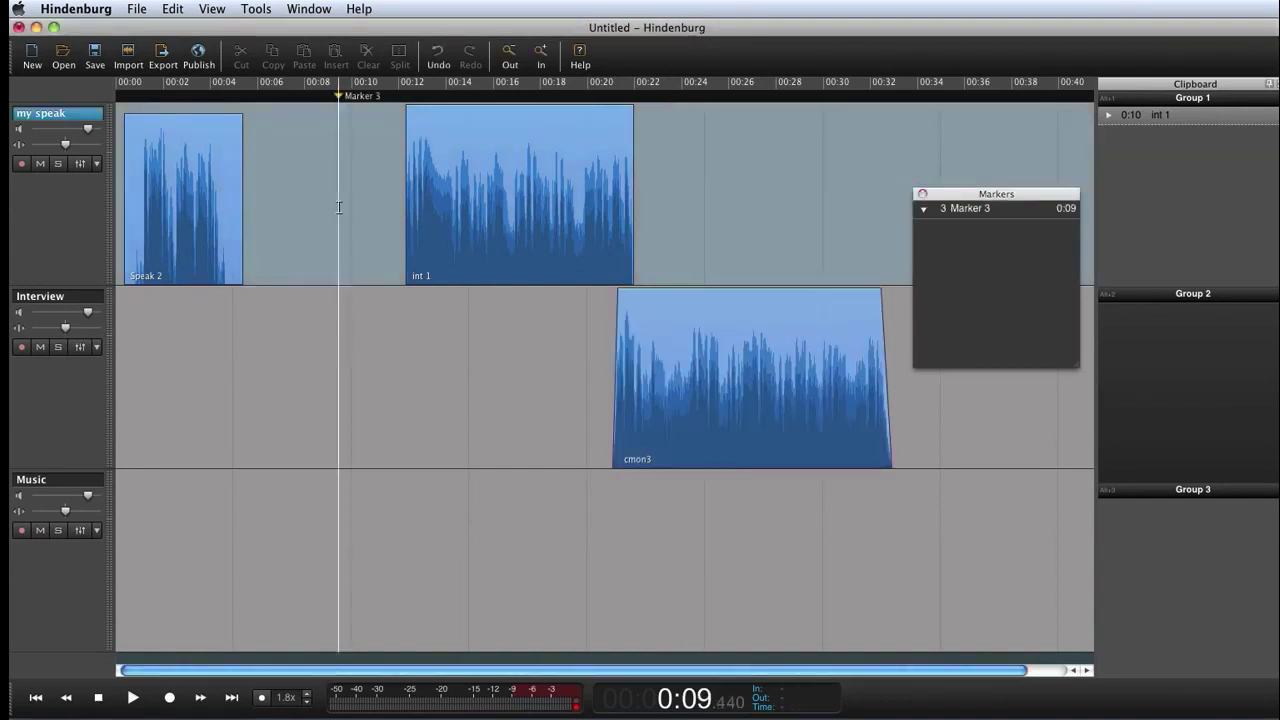
click(648, 221)
key(m)
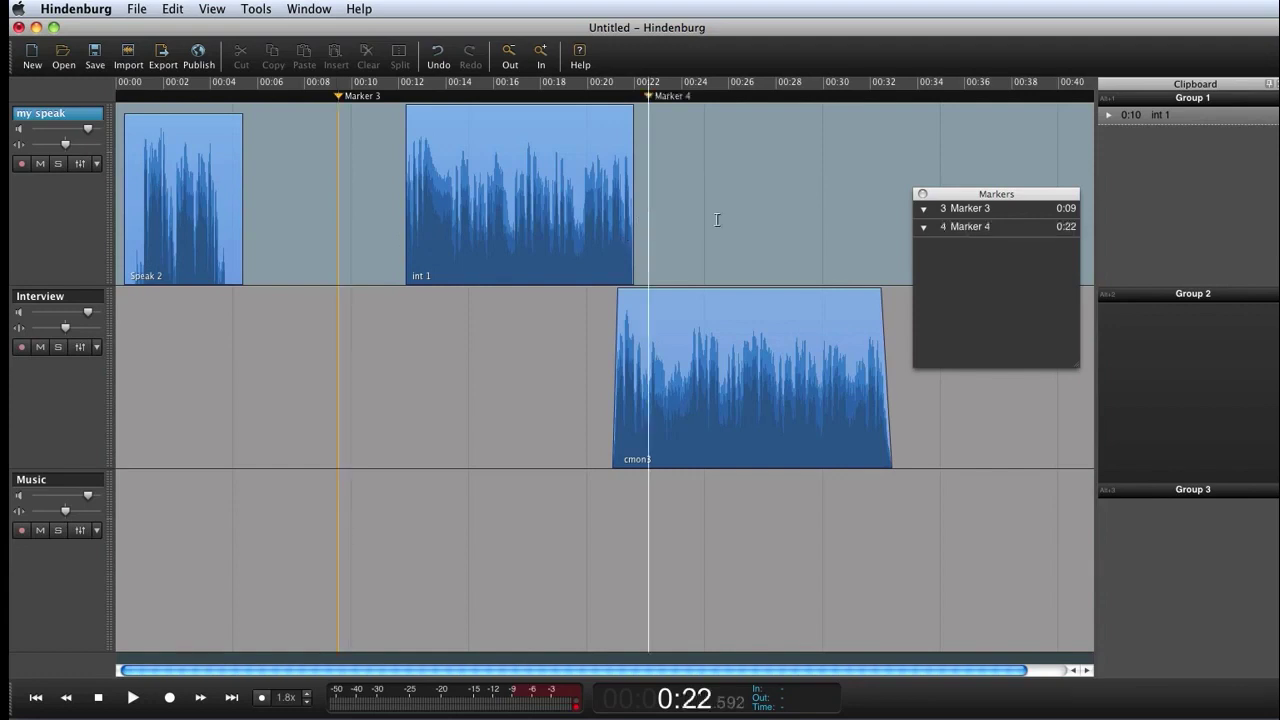
click(816, 218)
key(m)
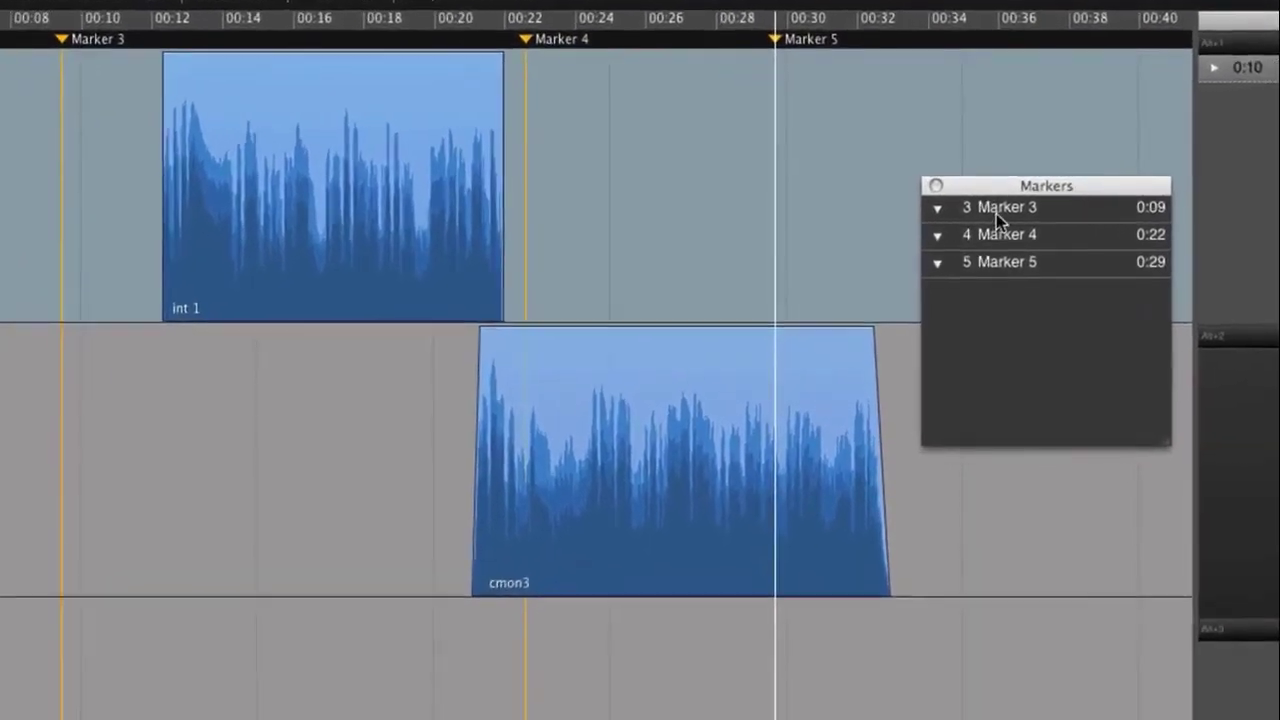
Step: Rename the marker at 0:09 as begin
click(1000, 210)
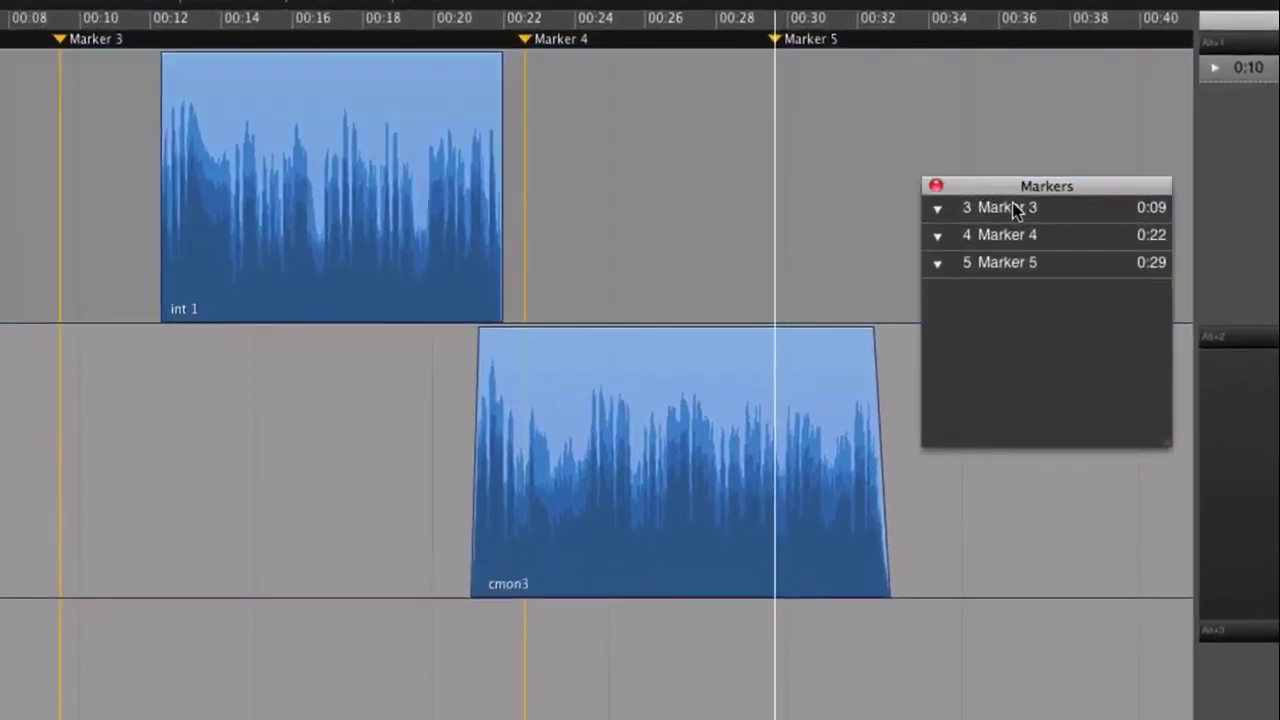
click(1010, 204)
right_click(1010, 206)
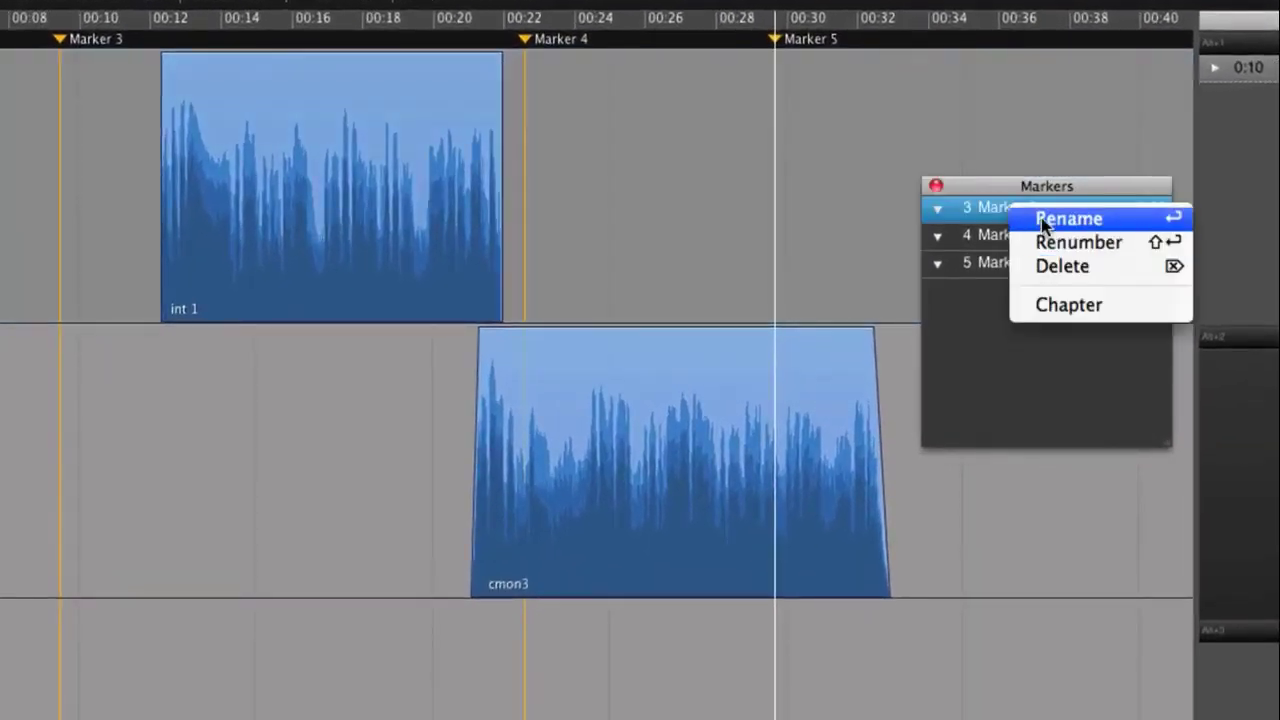
click(1030, 218)
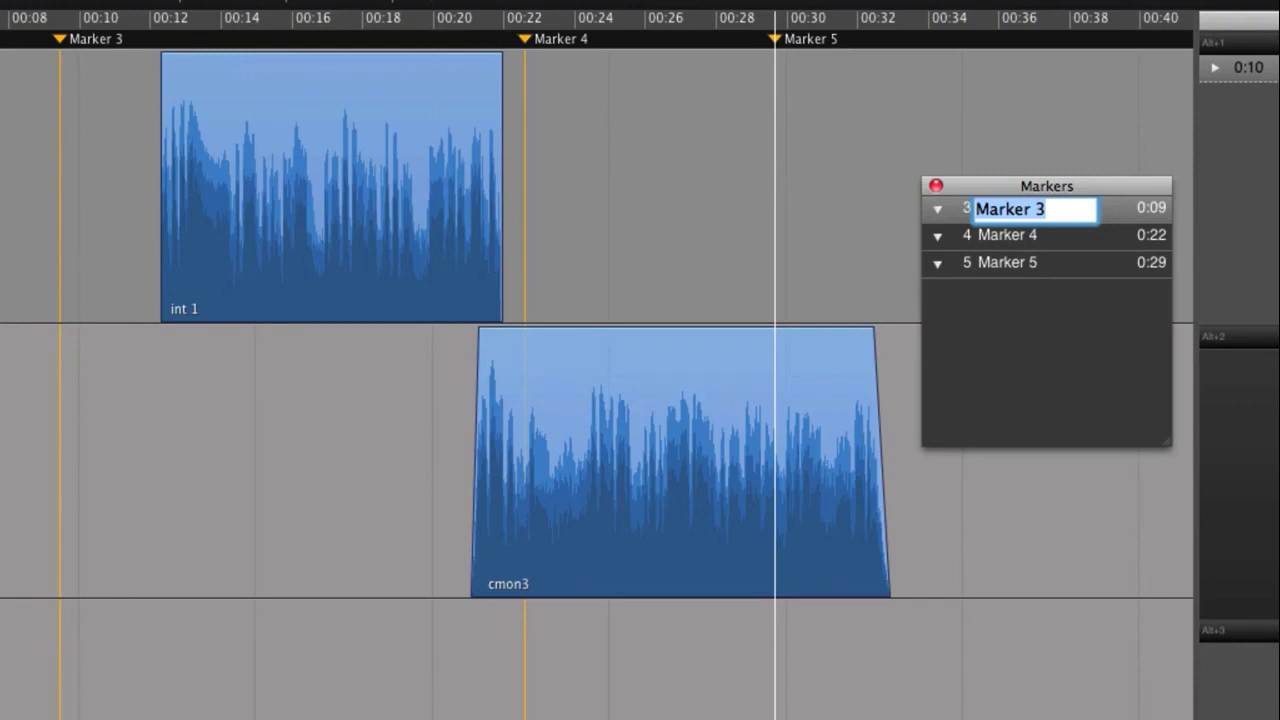
text(begi)
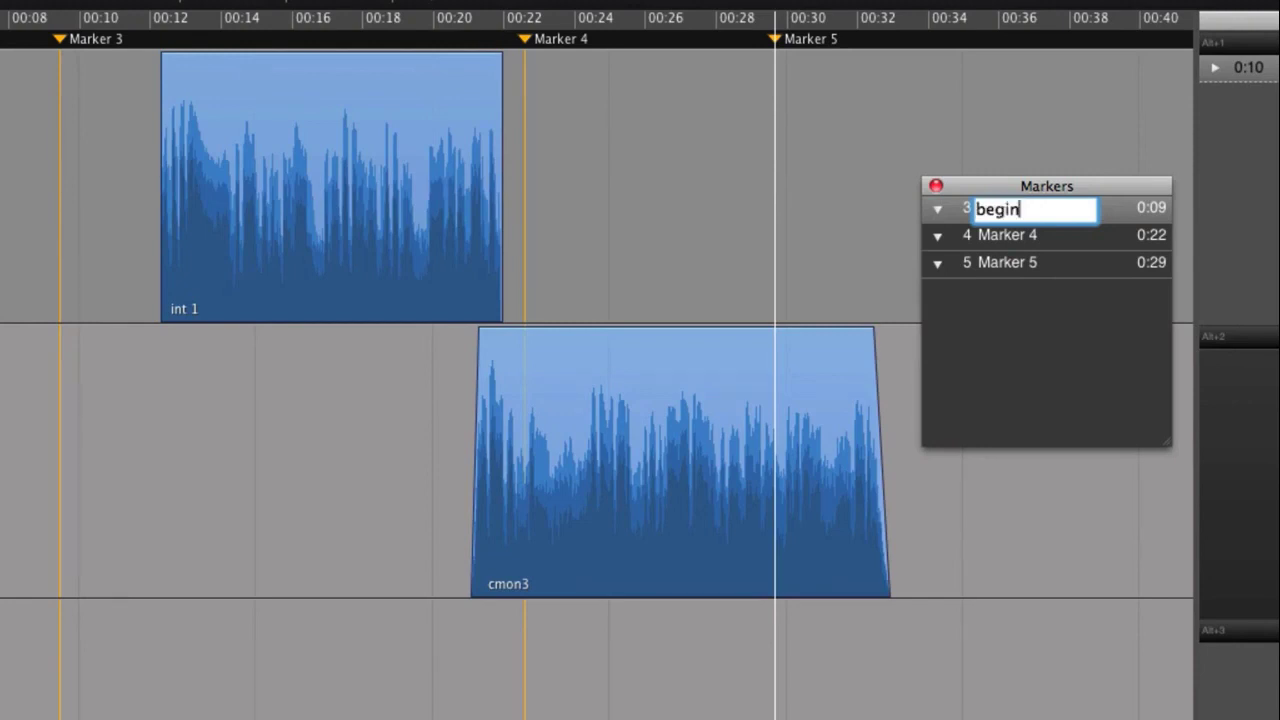
text(n)
key(Return)
Step: Rename the marker at 0:22 as mid
click(1038, 237)
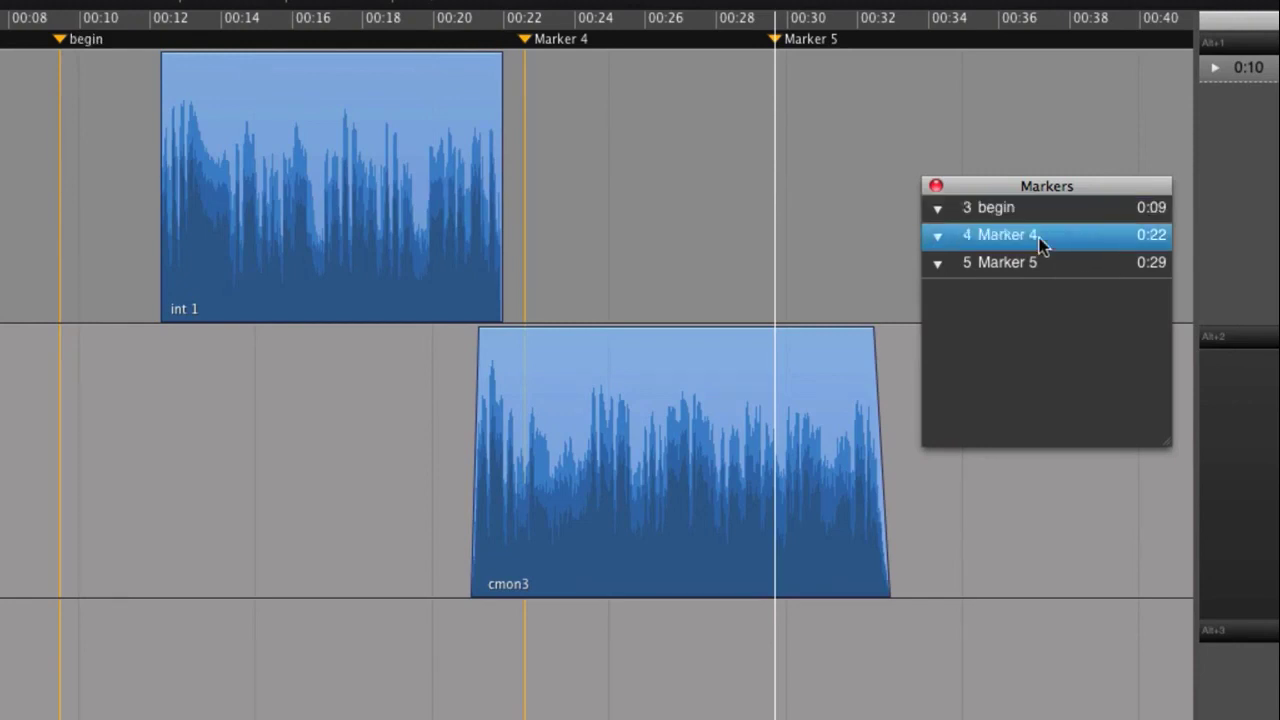
right_click(1040, 245)
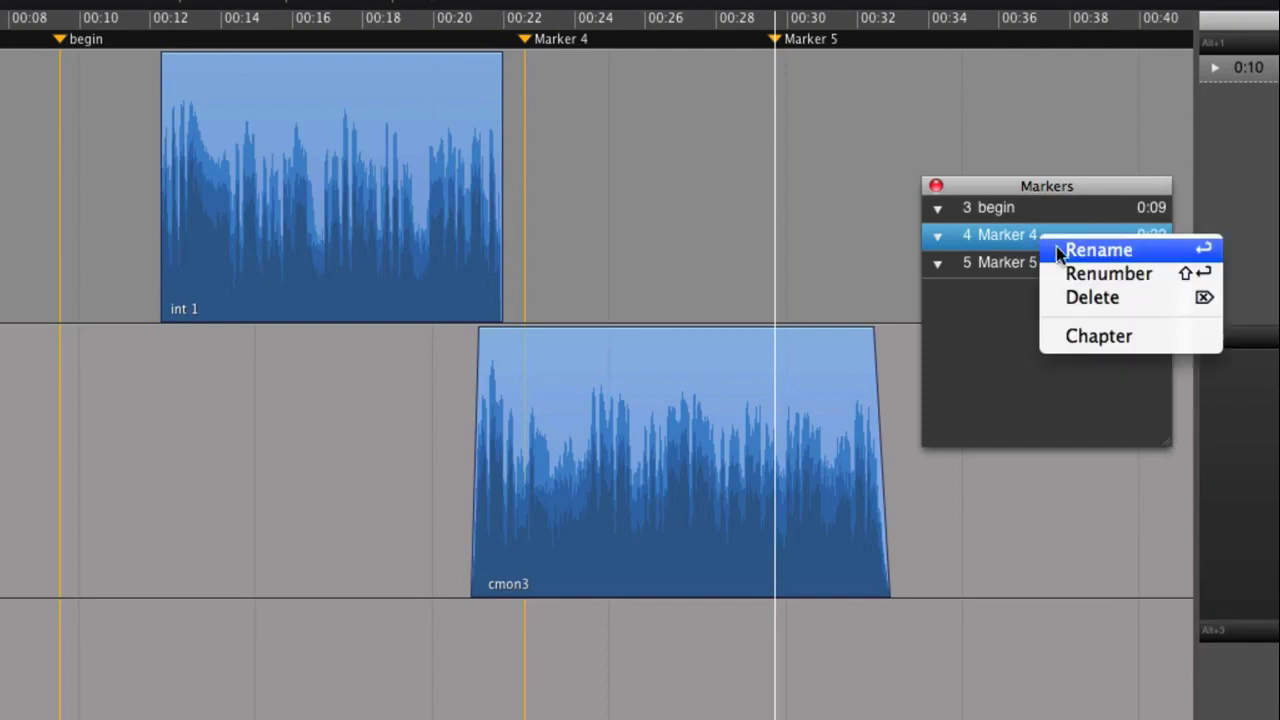
click(1060, 251)
text(mid)
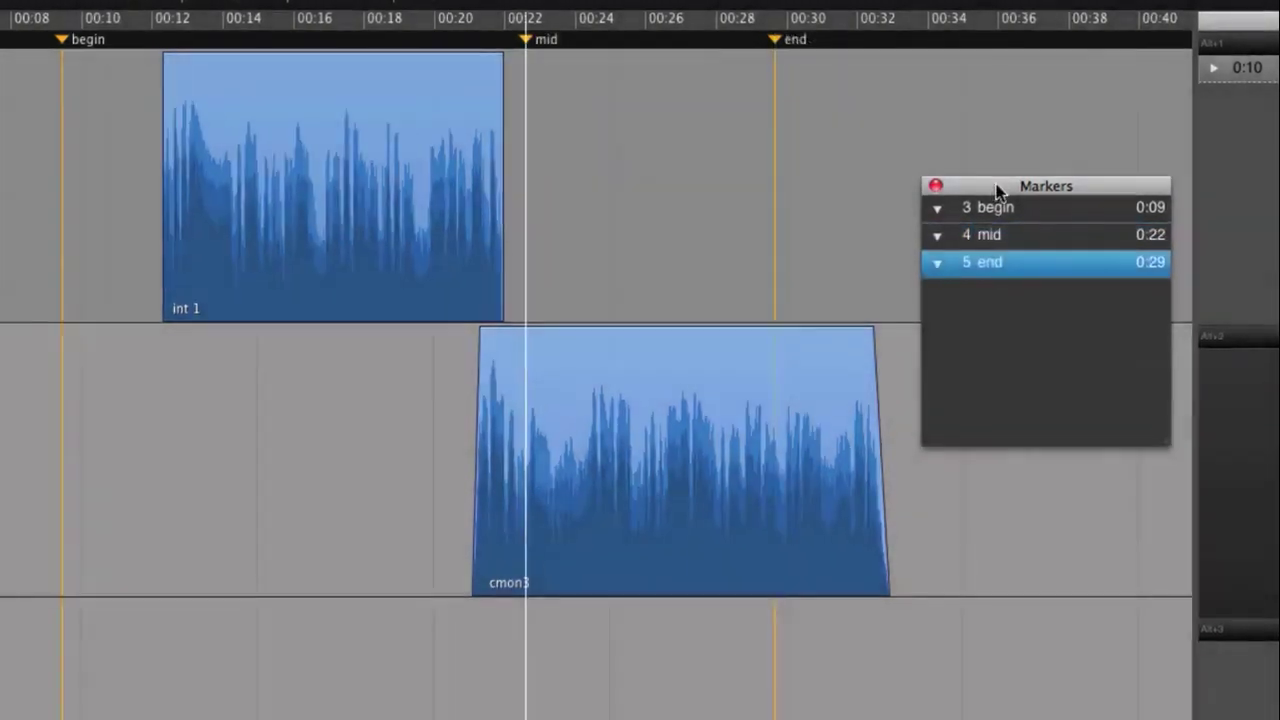
Step: Dock the Markers list beneath the Clipboard and give the Clipboard more height
drag(997, 192, 1166, 486)
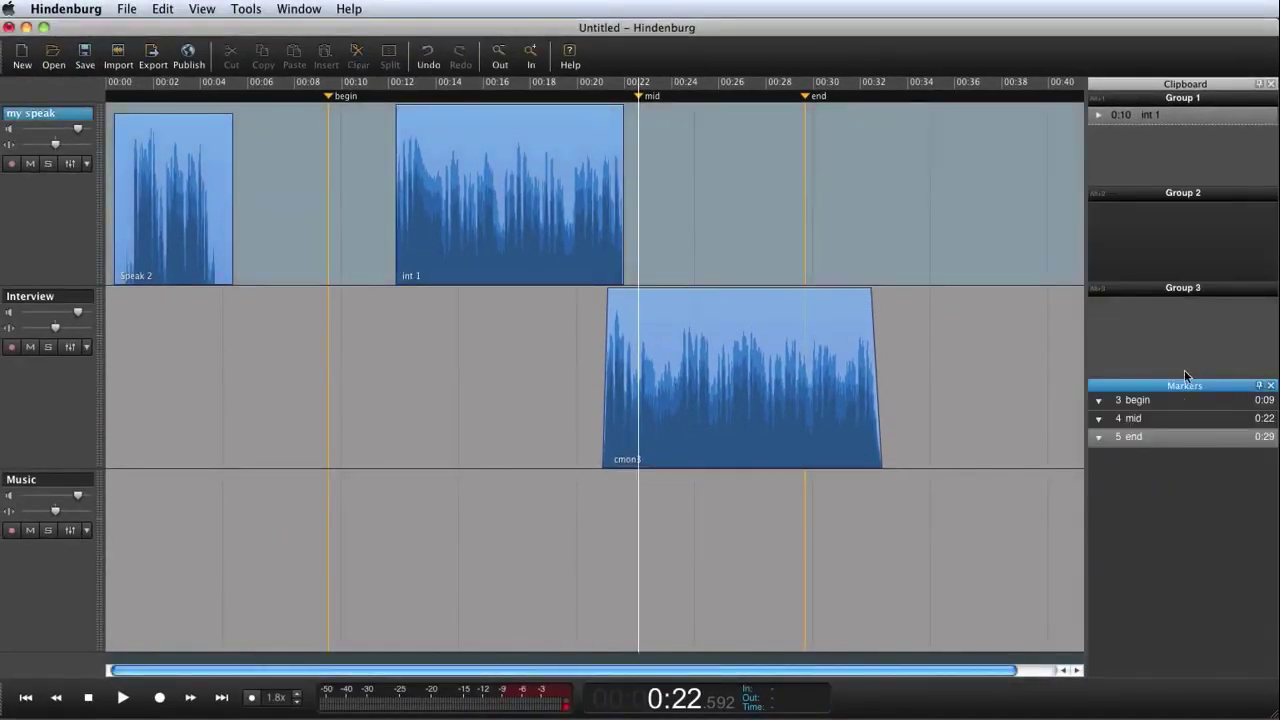
drag(1187, 377, 1176, 538)
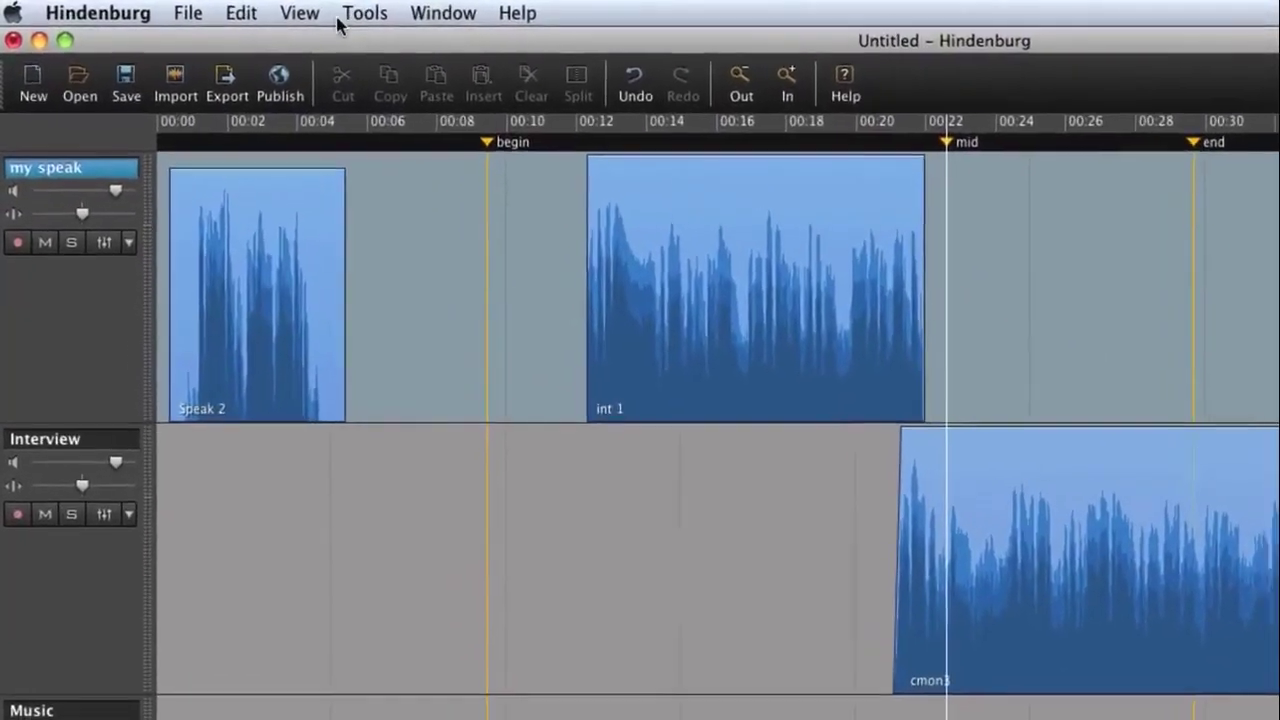
Step: Show the Chapters list below the tracks and select the chapter at 0:34
click(250, 12)
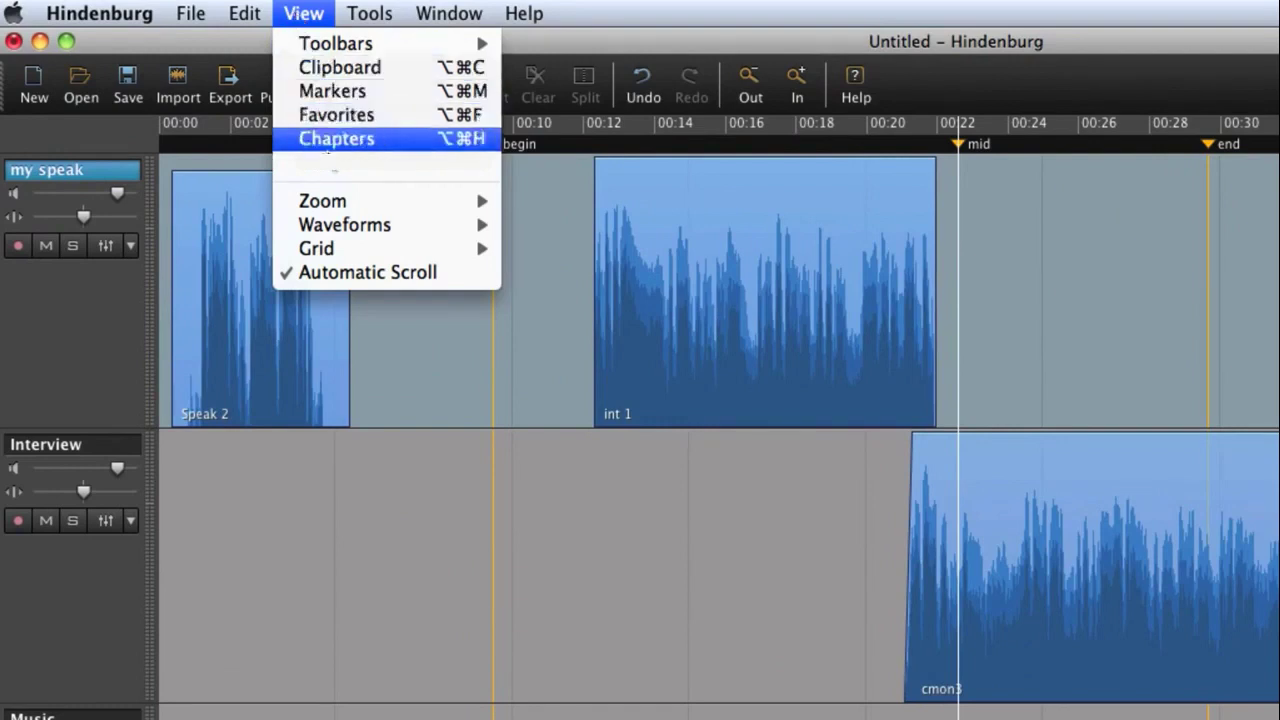
click(332, 140)
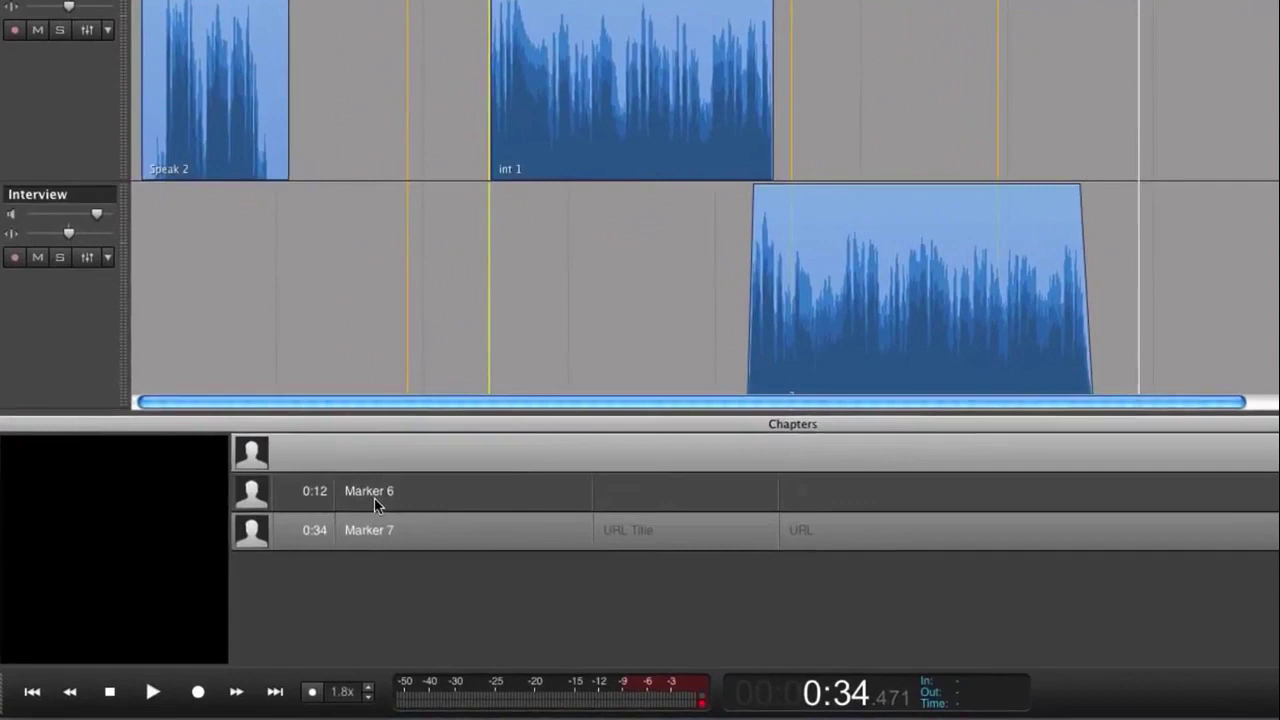
click(302, 541)
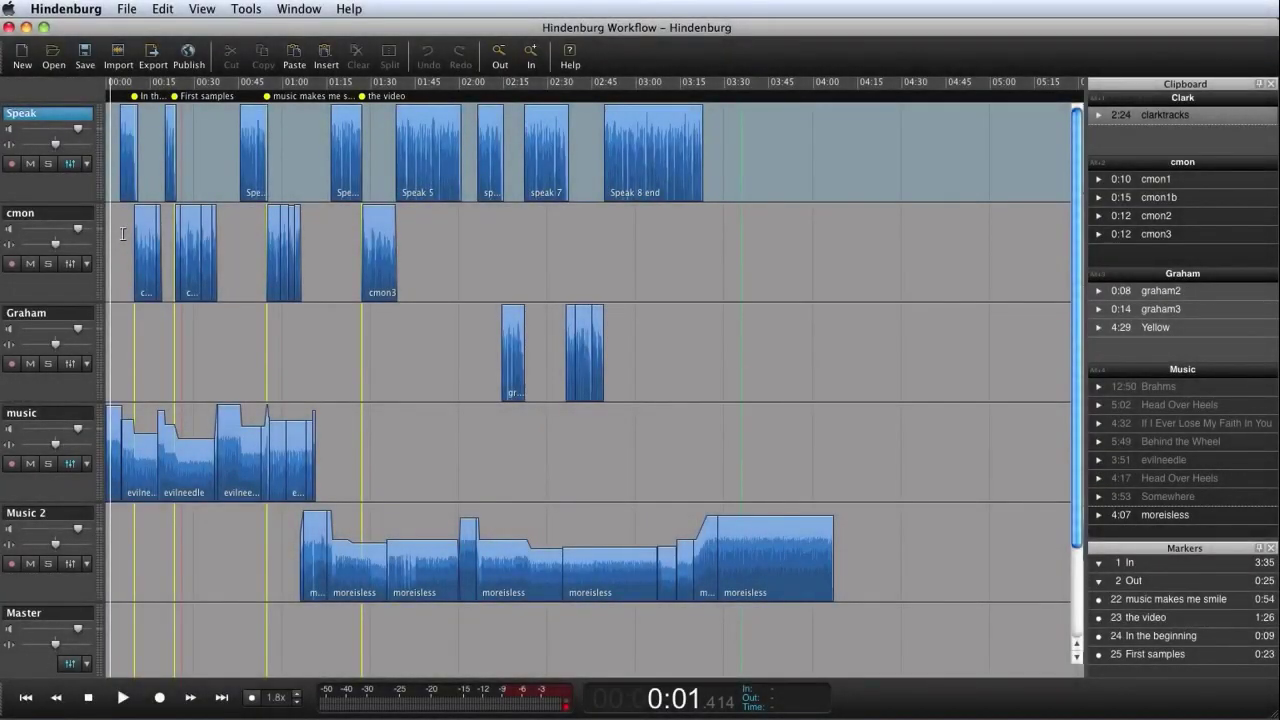
Step: Select the two adjoining cmon1b clips after the First samples marker in turn, finishing with the first one enlarged
scroll(123, 234, up, 2)
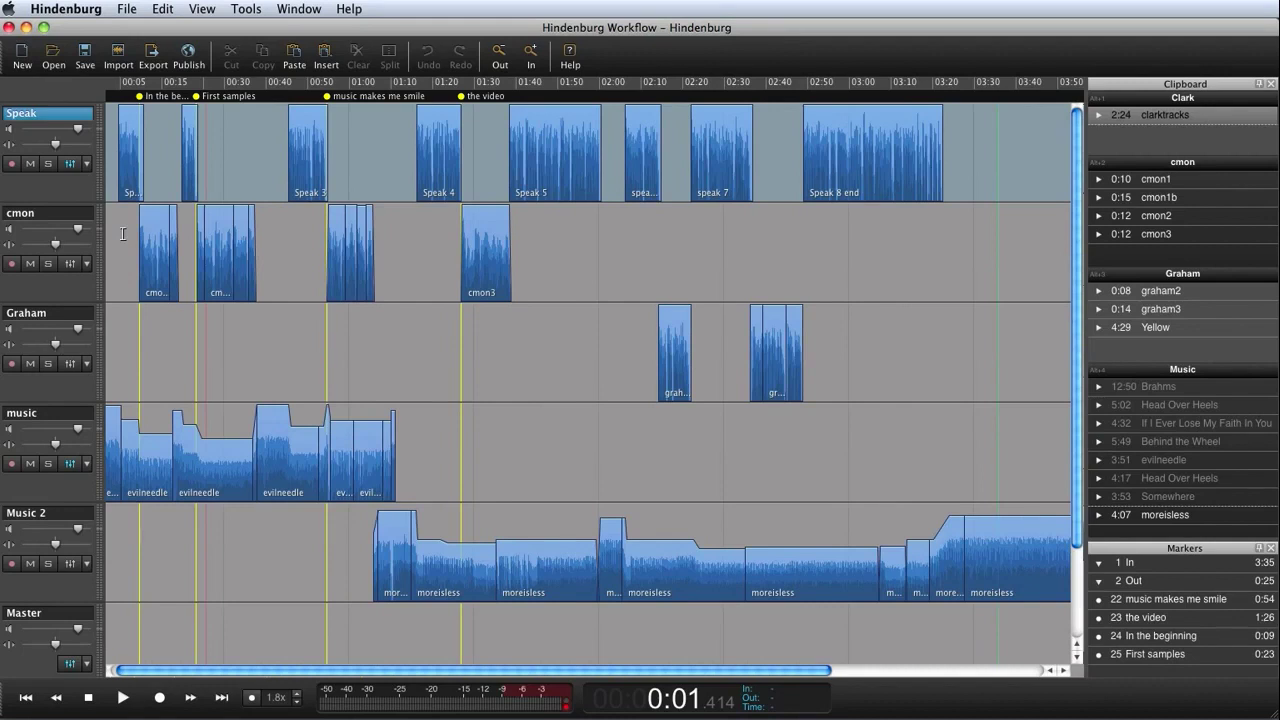
key(space)
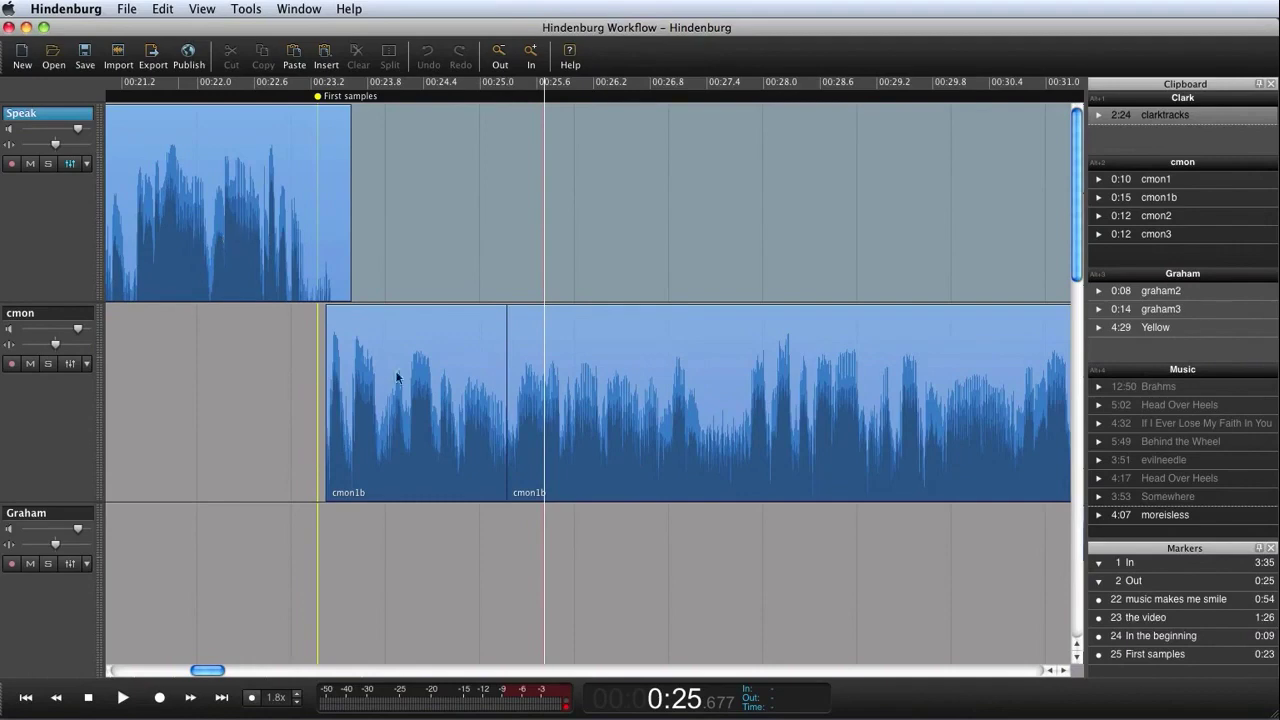
click(426, 382)
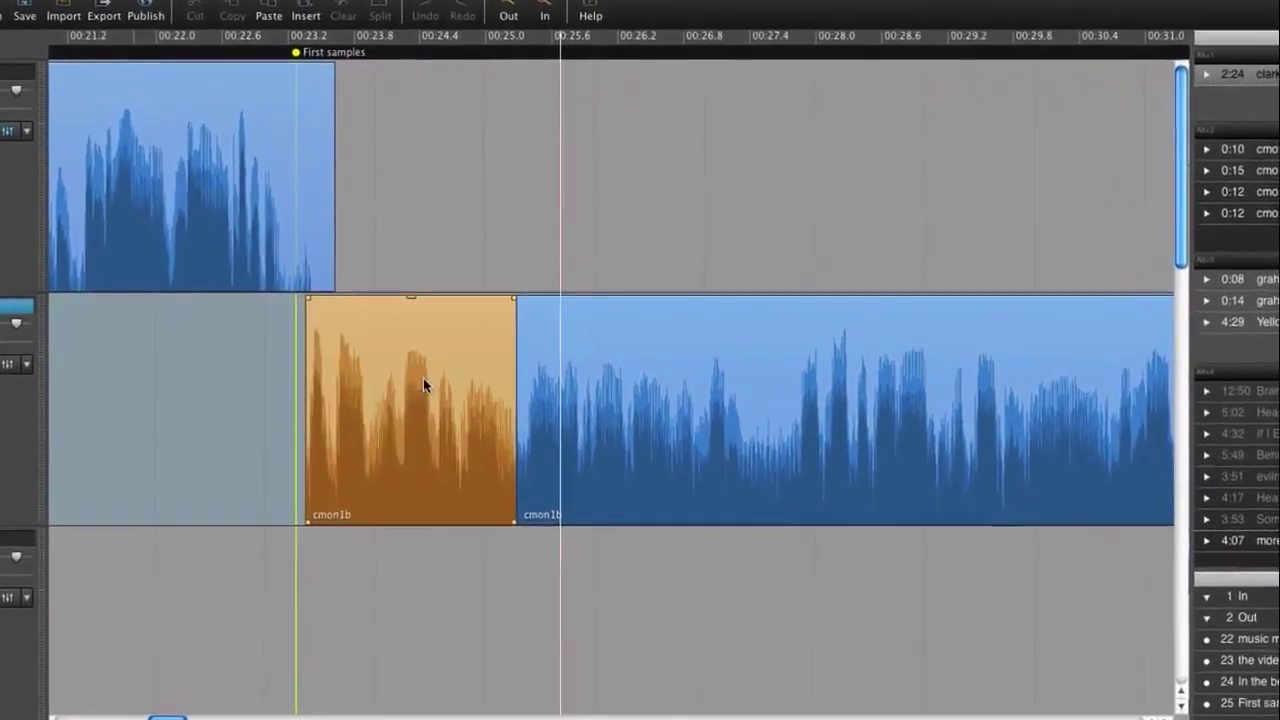
click(662, 382)
click(460, 375)
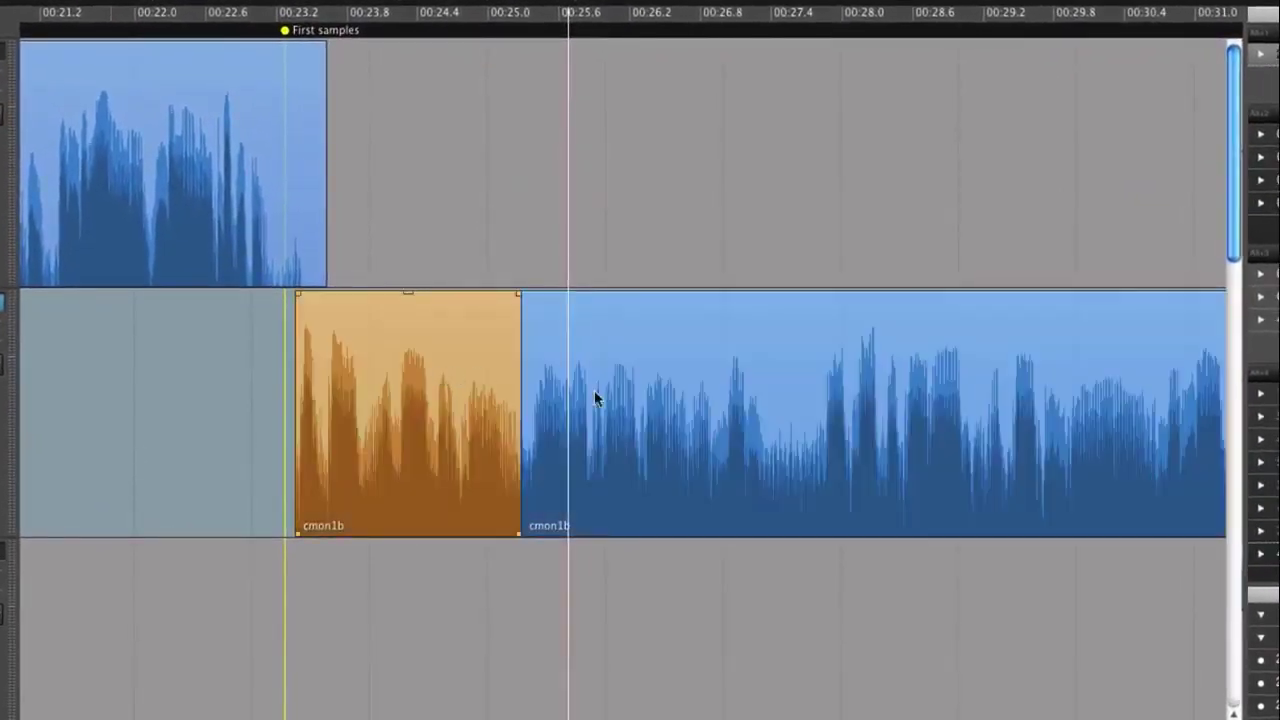
click(737, 428)
click(400, 358)
key(z)
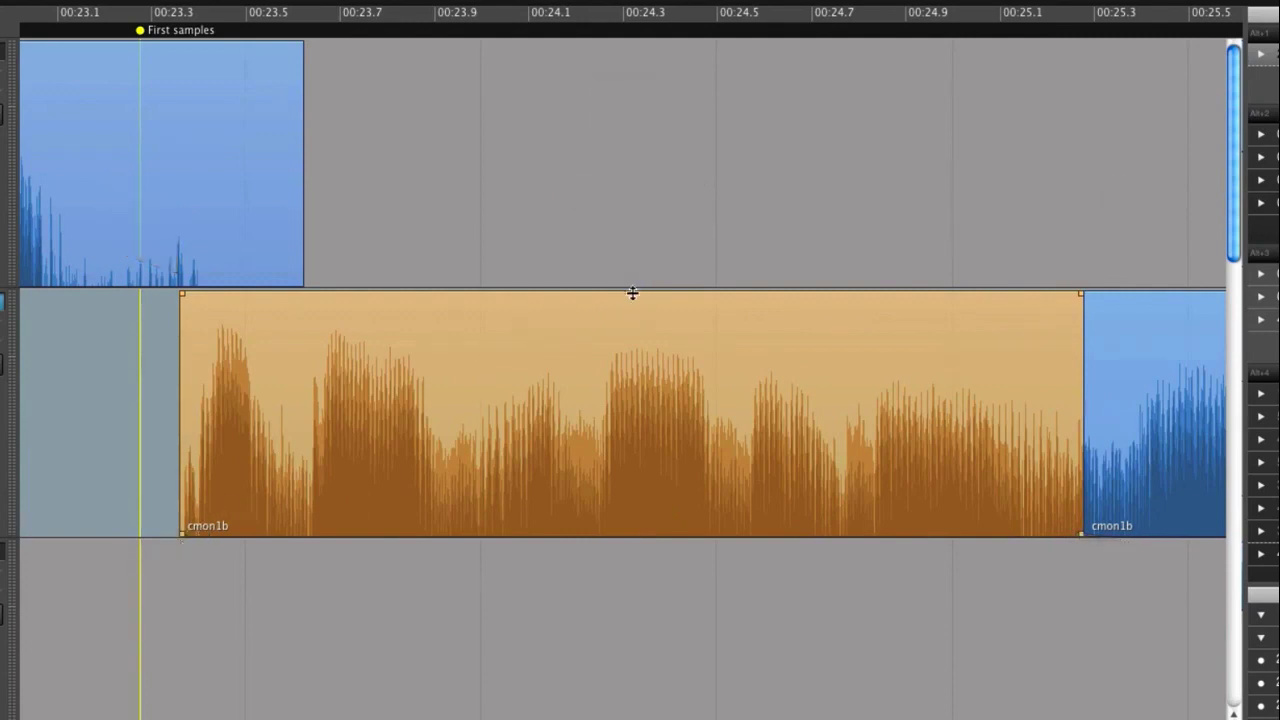
Step: Set the selected cmon1b clip's gain to +2.0 dB, add a fade-in and trim its start to about 0:23.5
mouse_move(632, 293)
mouse_down()
mouse_move(626, 400)
mouse_move(626, 294)
mouse_up()
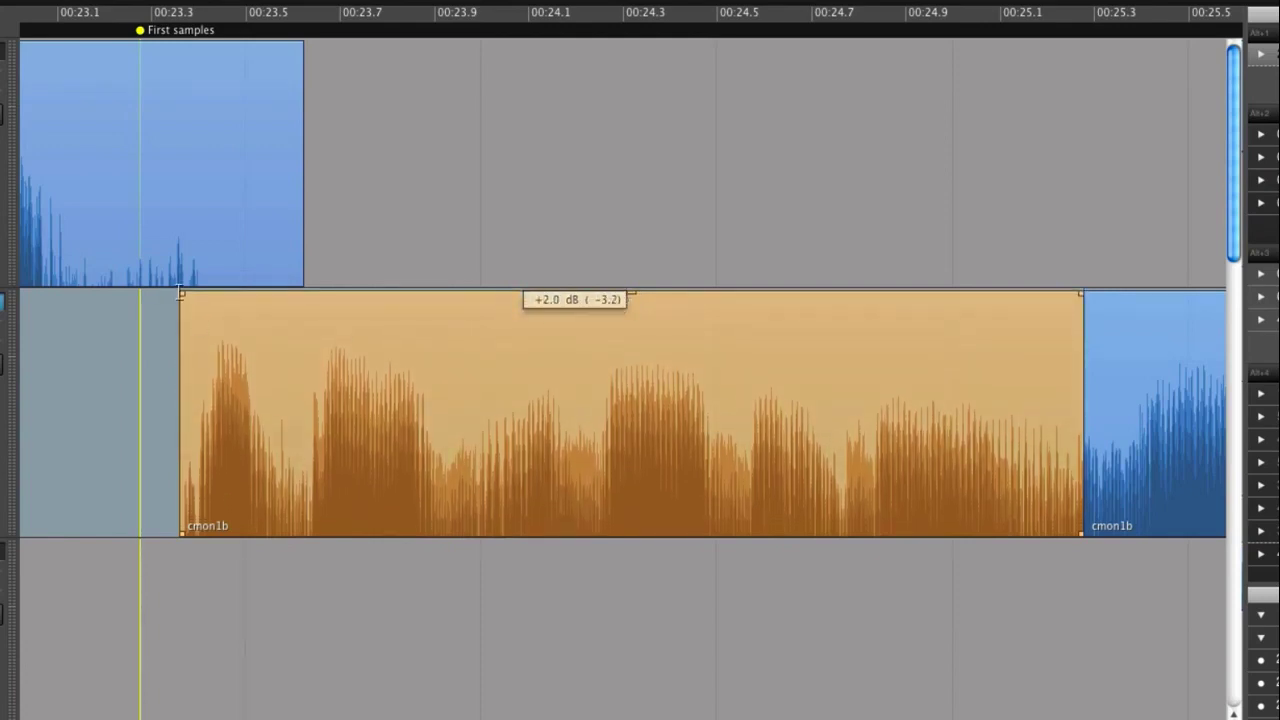
drag(185, 302, 351, 311)
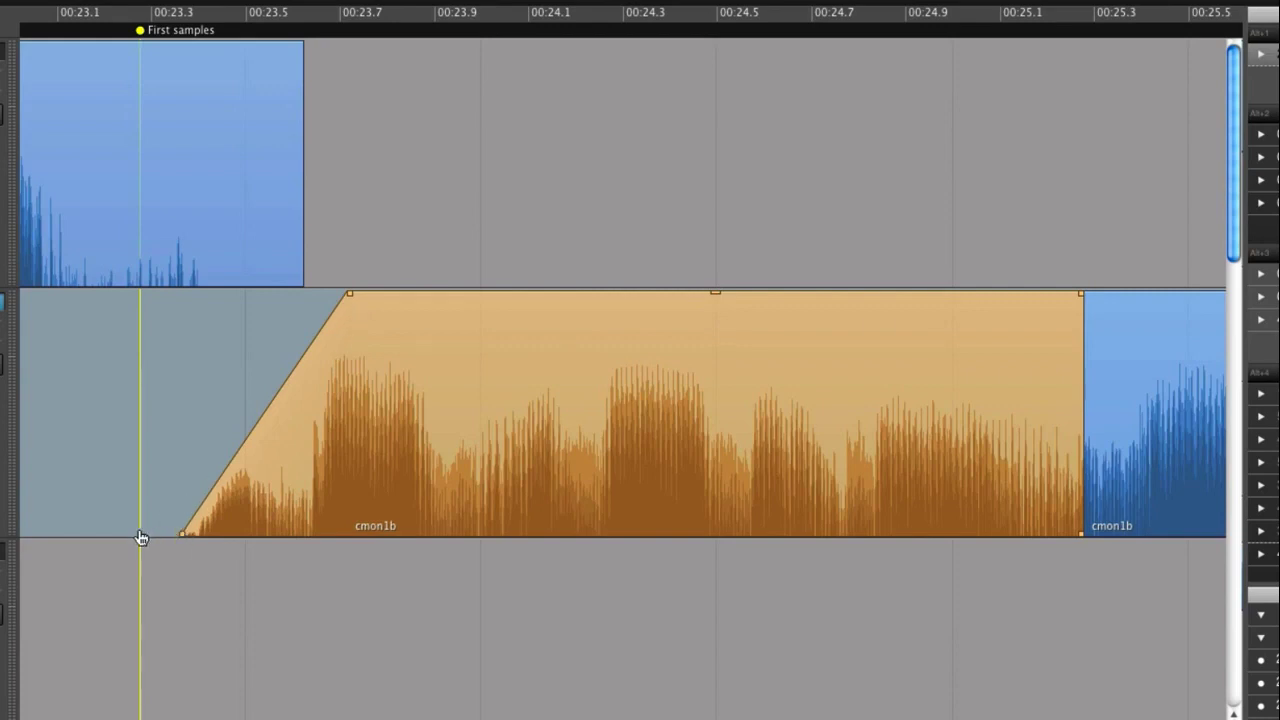
drag(185, 538, 257, 540)
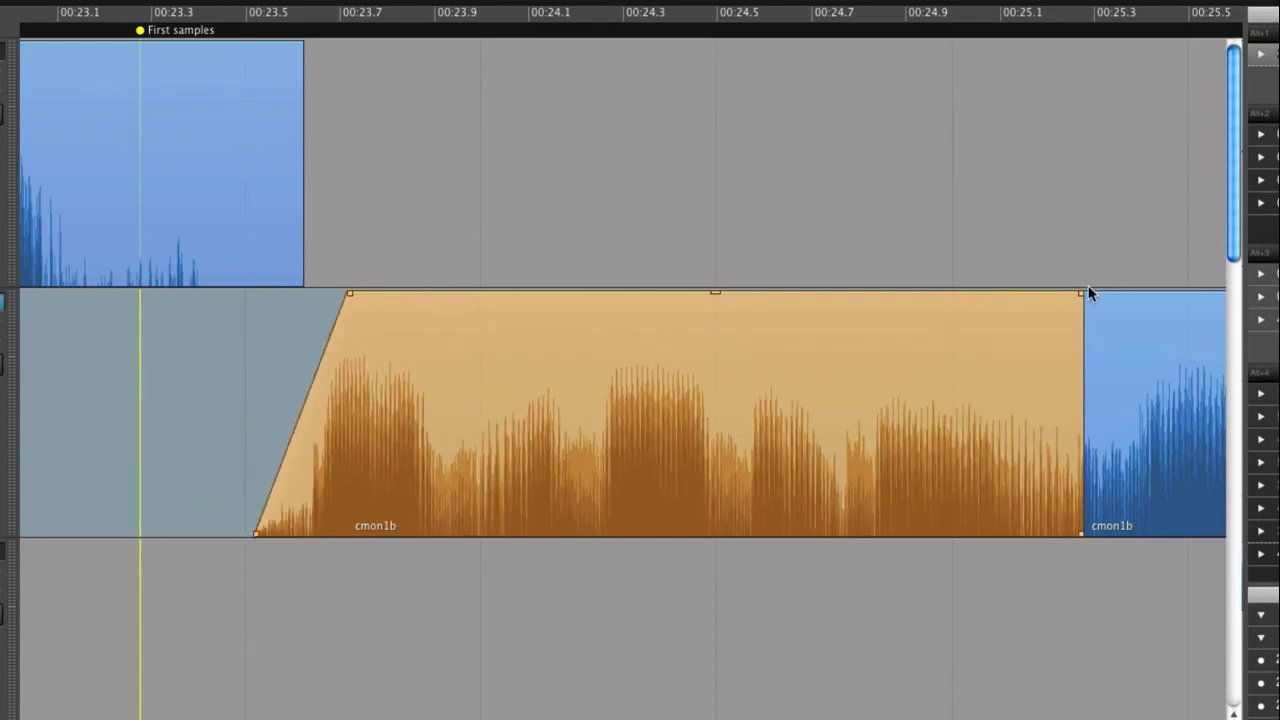
Step: Add a fade-out to the selected cmon1b clip and extend its end over the following clip to form a crossfade
drag(1080, 294, 1006, 302)
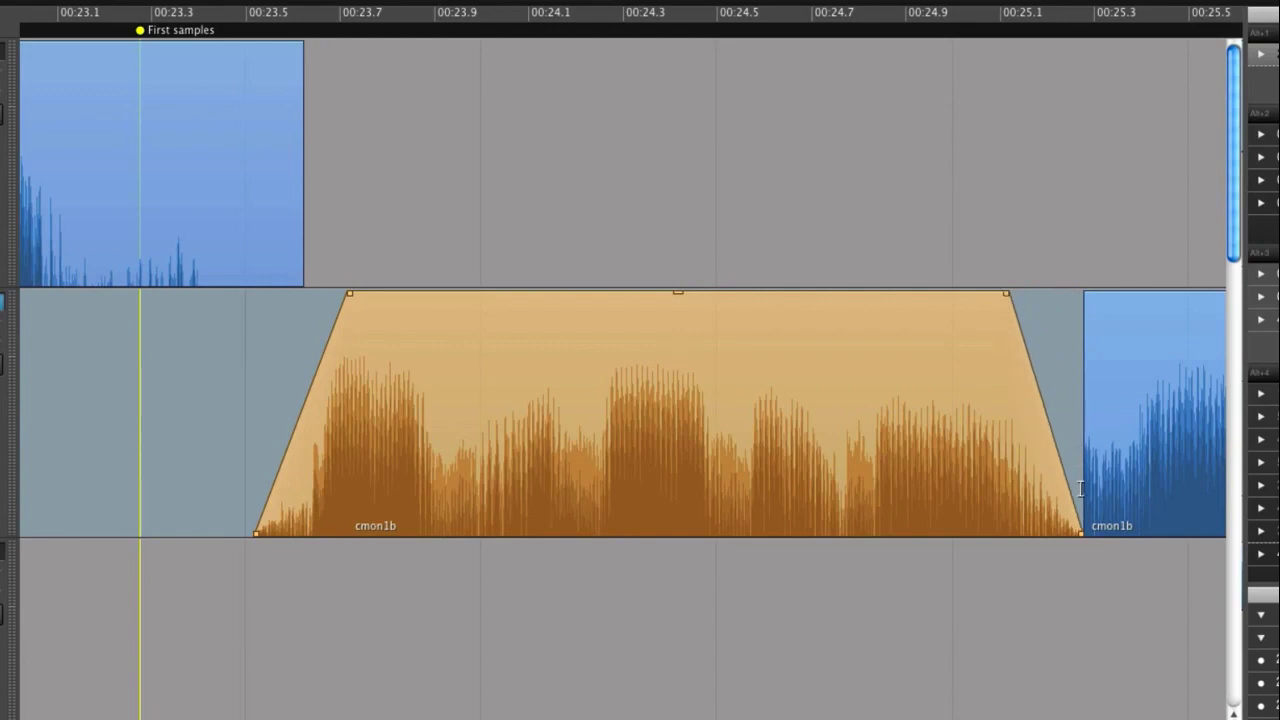
drag(1084, 541, 1197, 532)
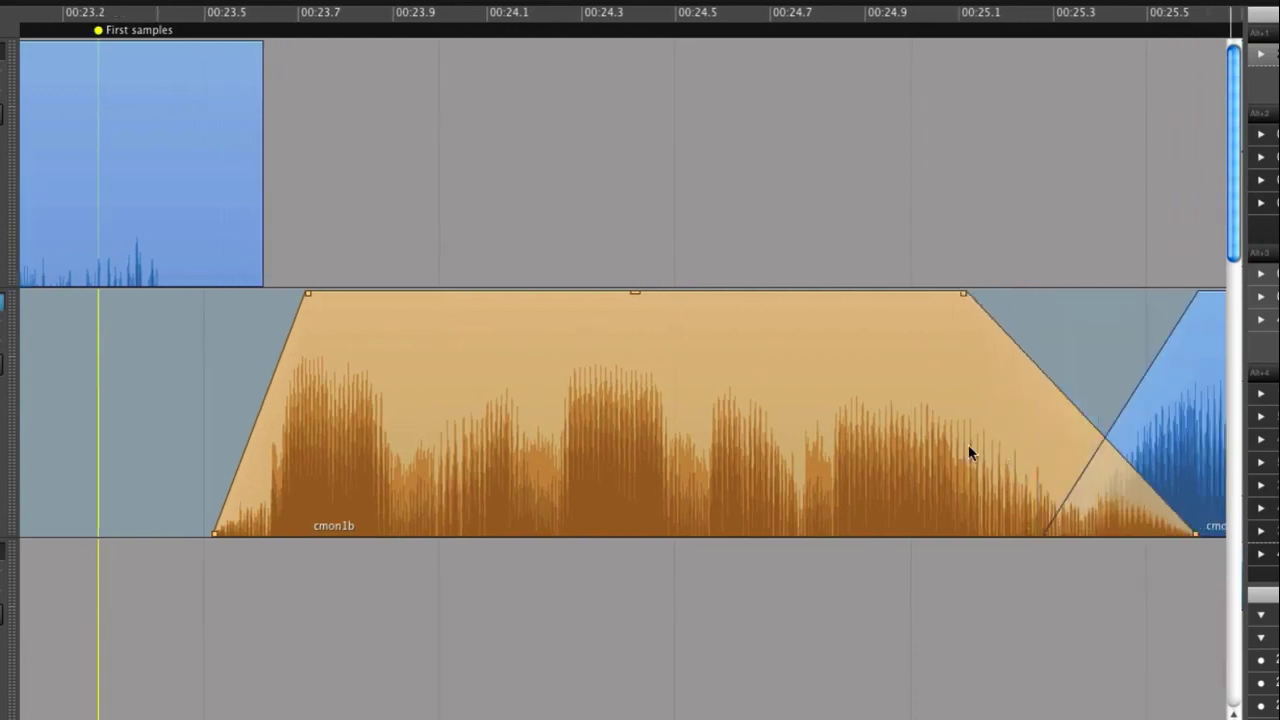
scroll(968, 446, right, 5)
scroll(967, 446, left, 4)
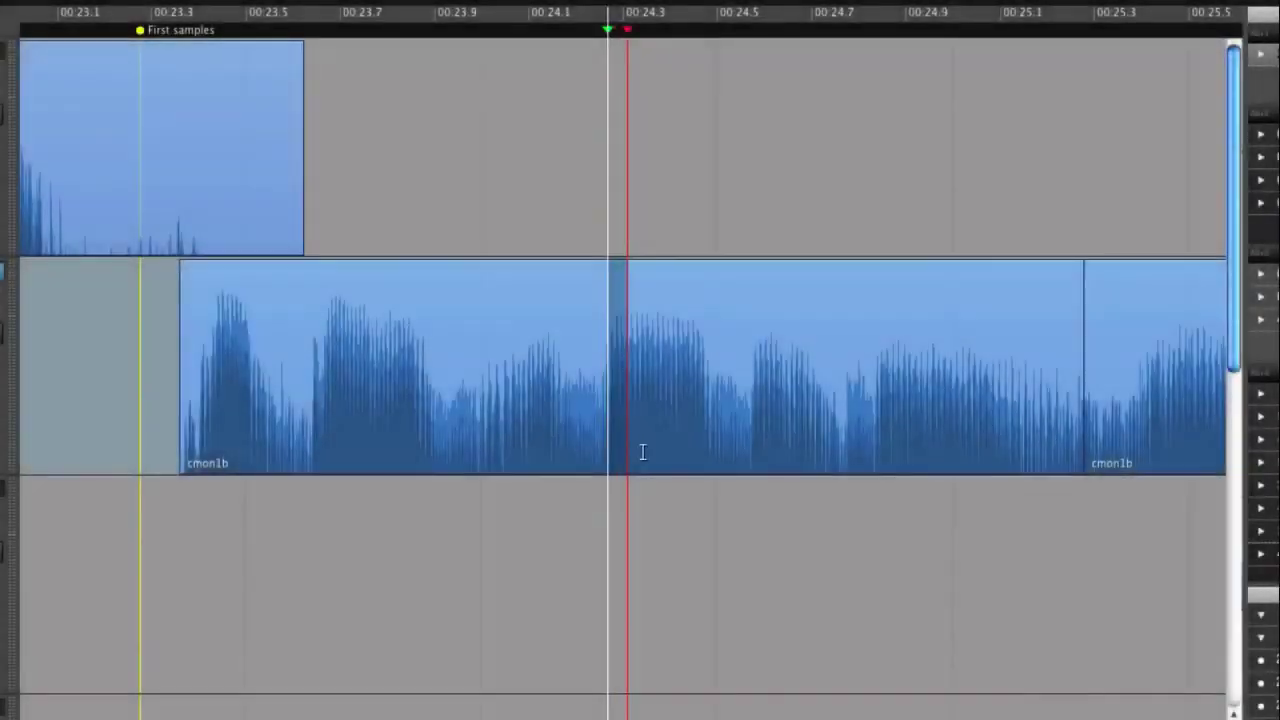
Step: Select about 0:24.2 to 0:24.5 within the first cmon1b clip and lower that range's gain to -9.6 dB
drag(643, 452, 720, 453)
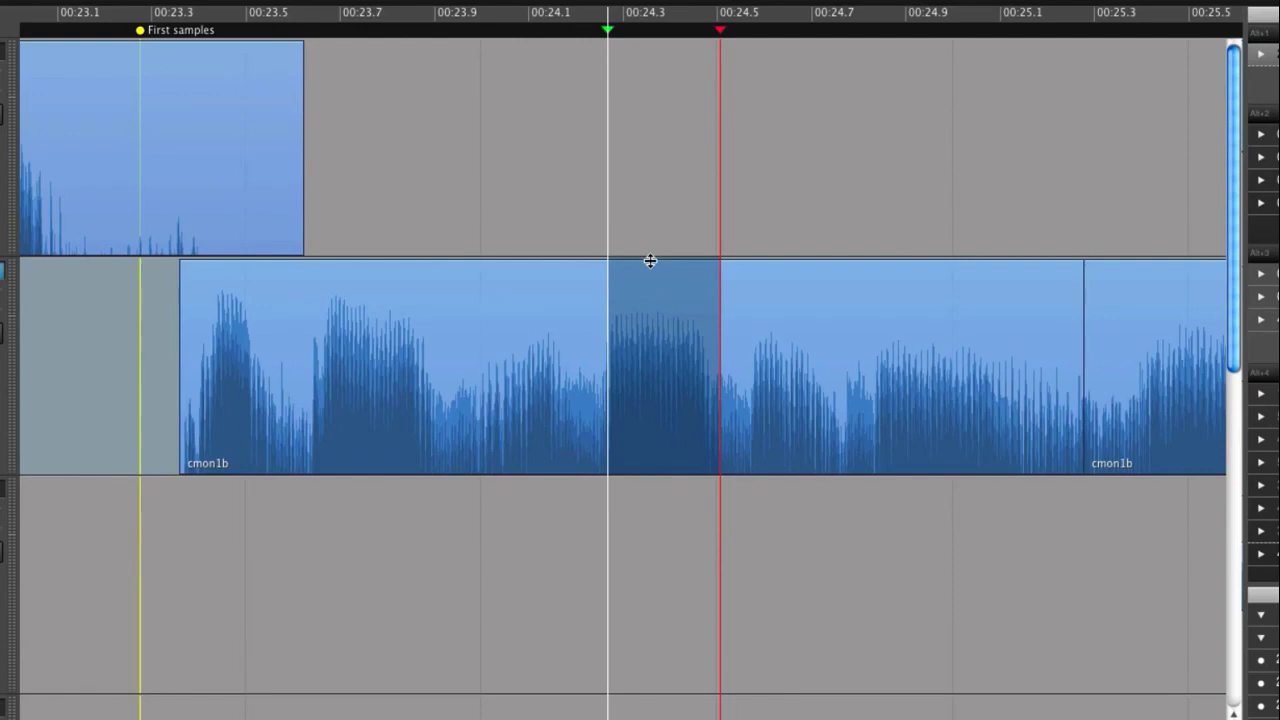
drag(650, 261, 645, 326)
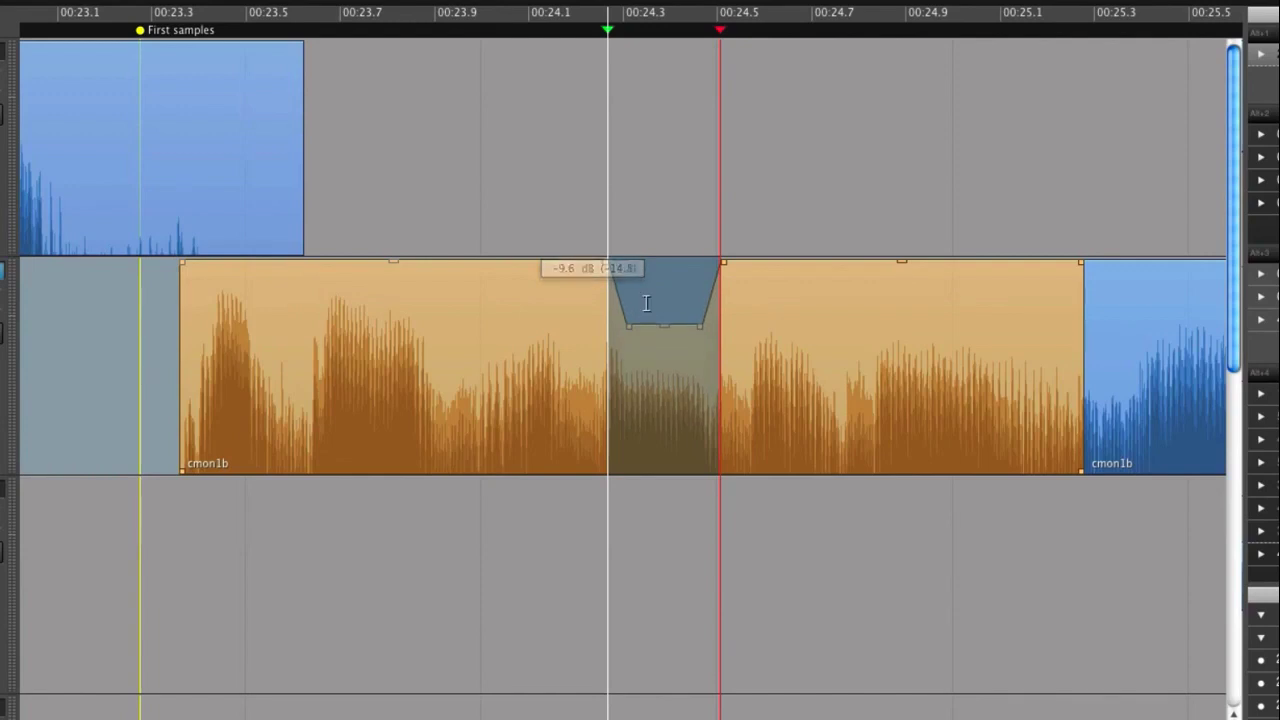
click(646, 303)
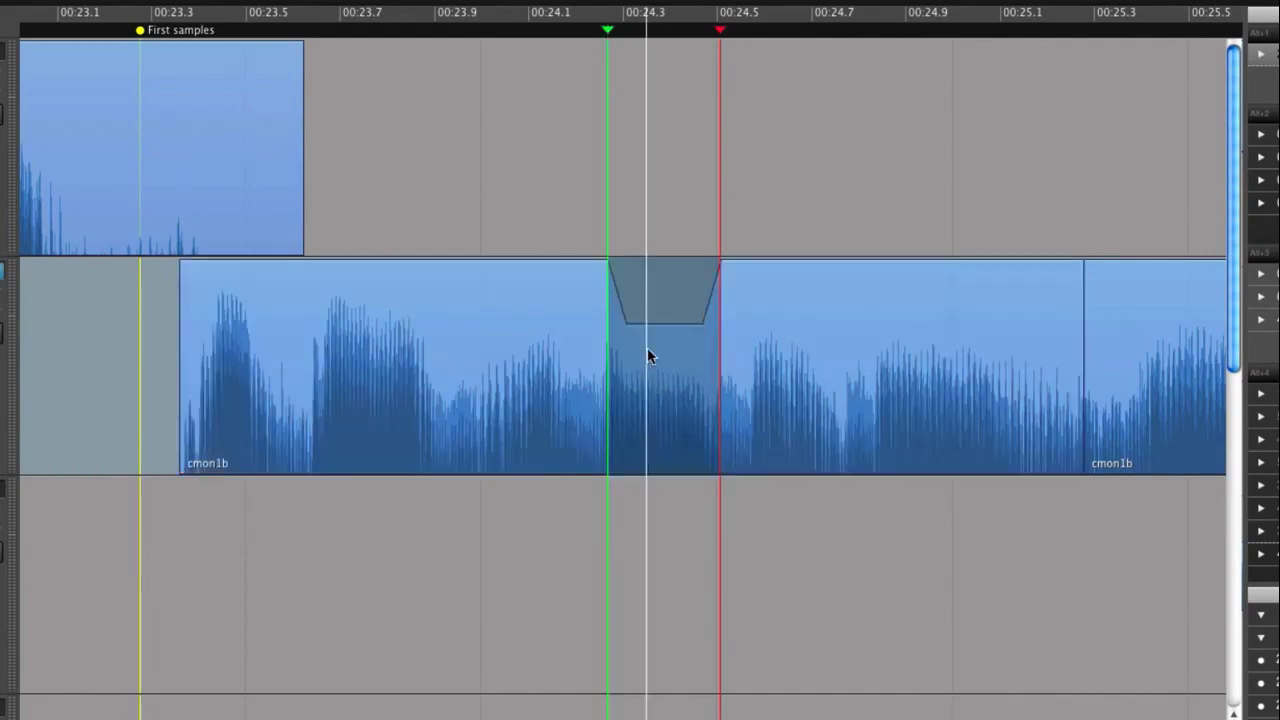
Step: Clear the range selection, select the first cmon1b clip and undo its gain dip
key(Escape)
click(611, 320)
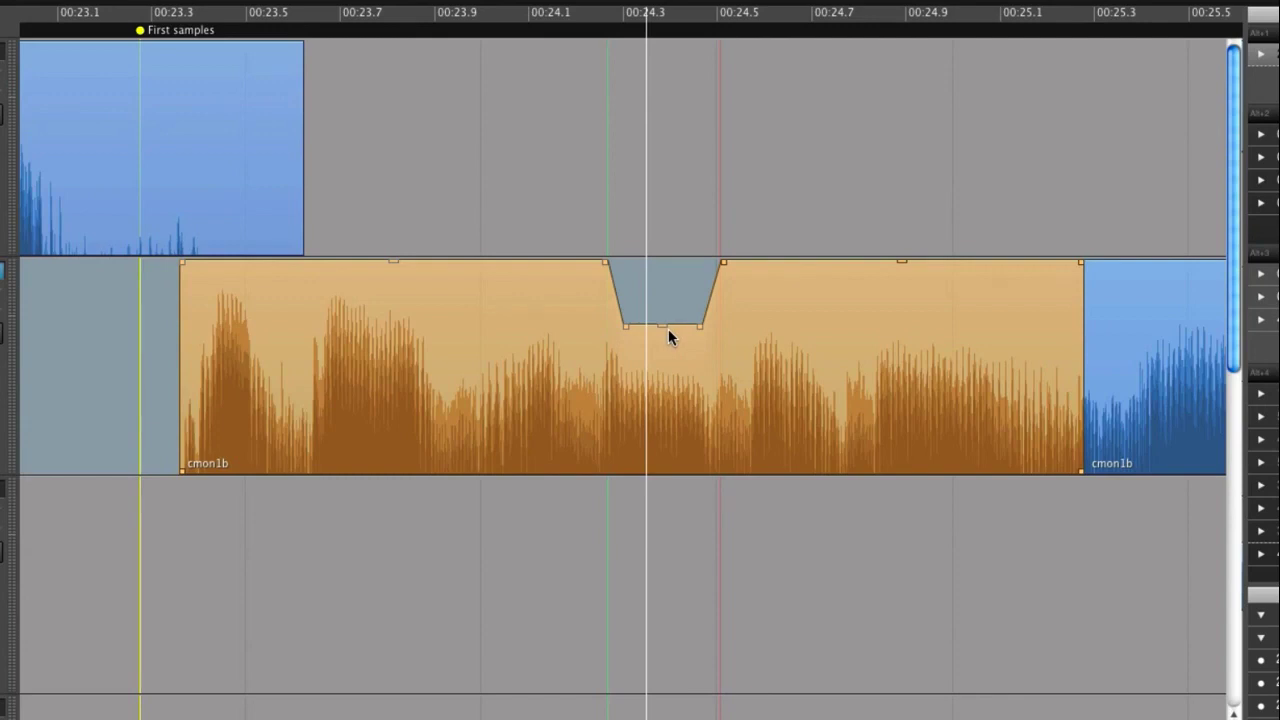
key(super+z)
key(super+z)
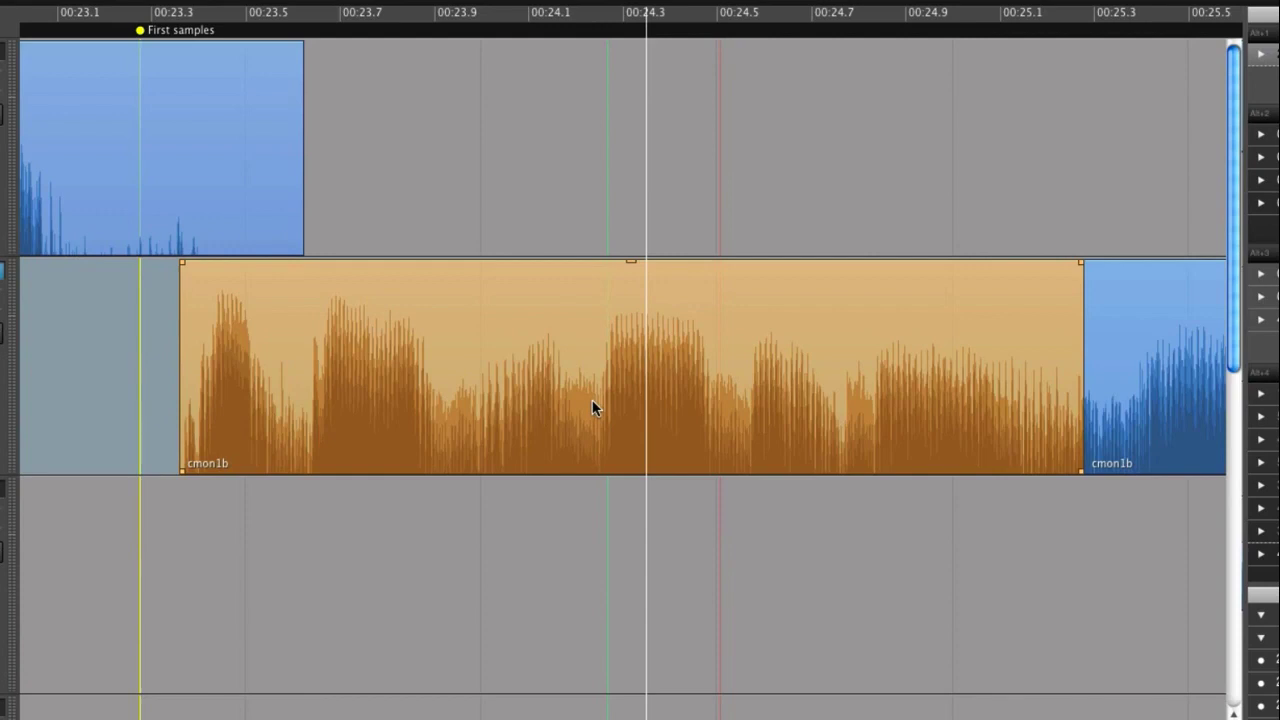
Step: Remove about 0:24.2 to 0:24.5 from the first cmon1b clip, closing the gap, and check the pieces on both sides
click(603, 455)
drag(615, 455, 718, 455)
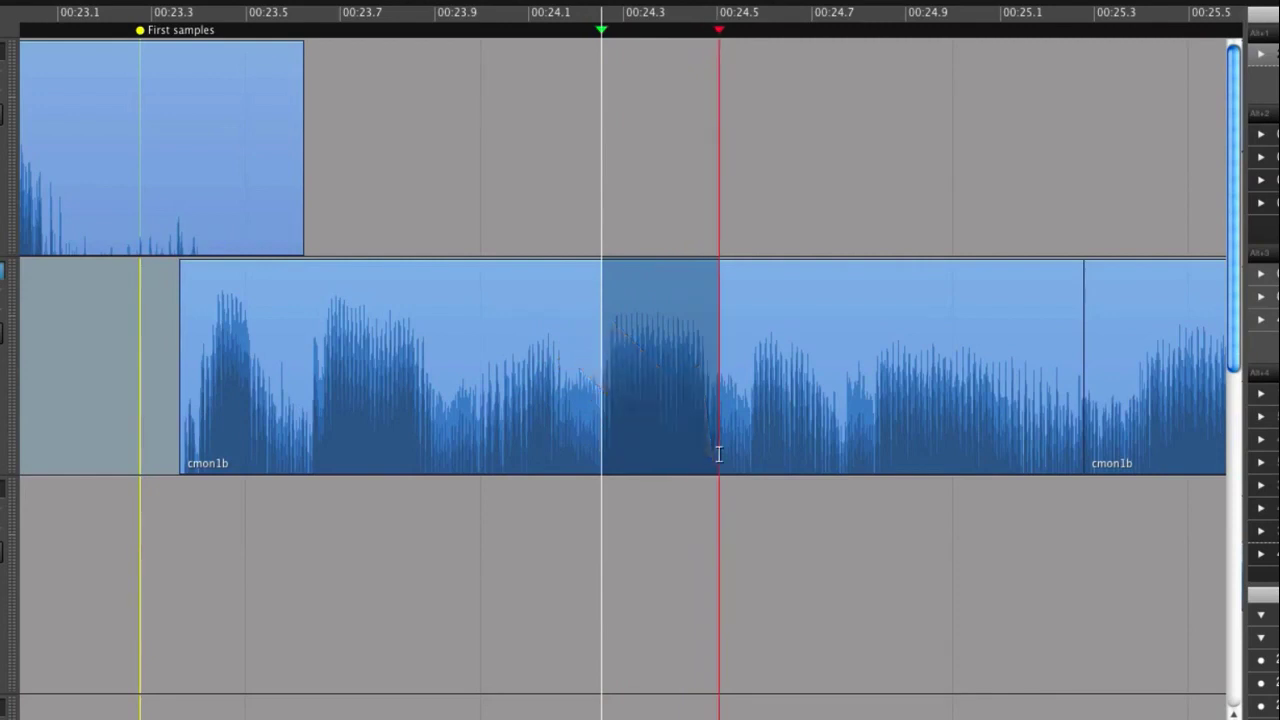
key(Delete)
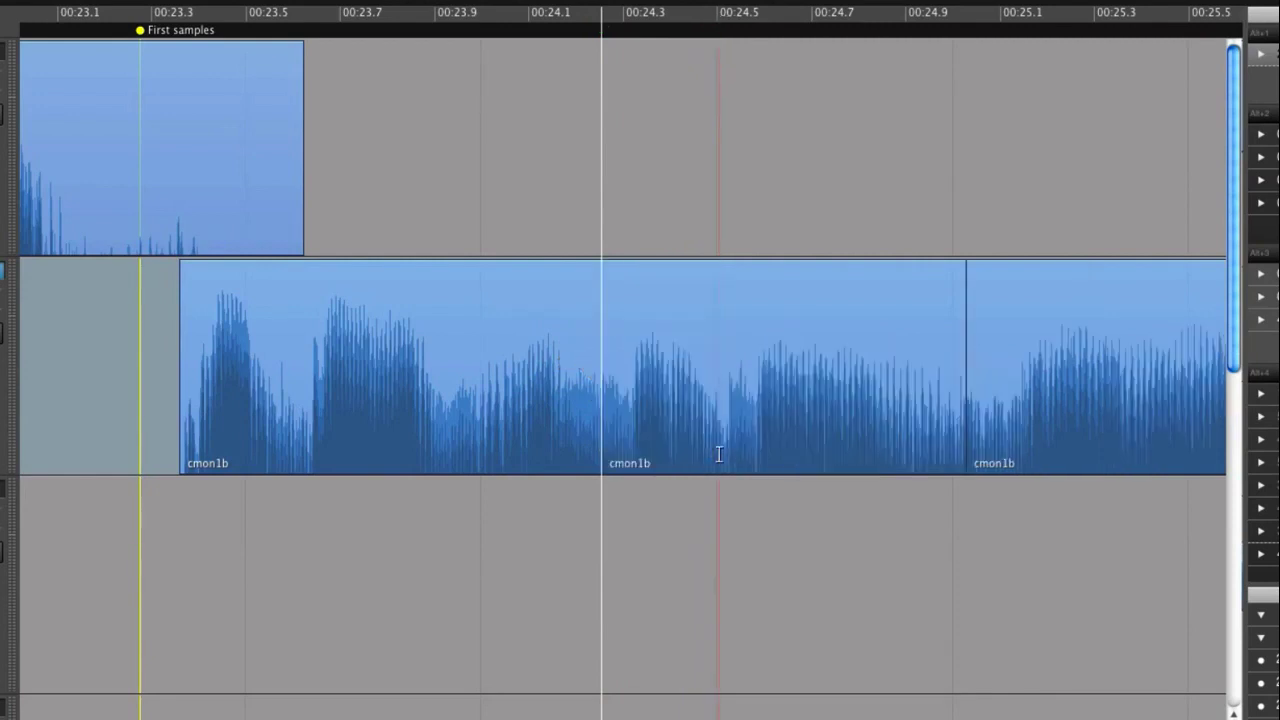
click(755, 383)
click(543, 371)
click(700, 377)
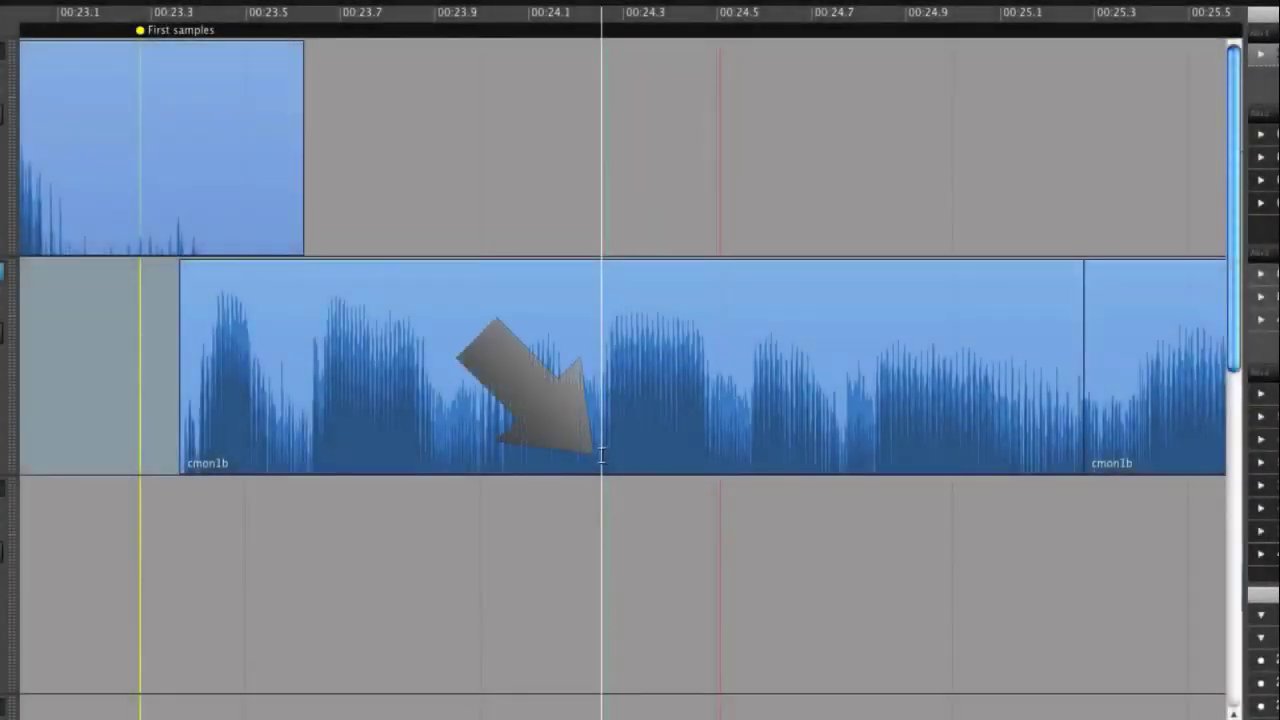
Step: Clear about 0:24.2 to 0:24.5 from the first cmon1b clip, leaving a gap between the remaining pieces
drag(601, 450, 718, 455)
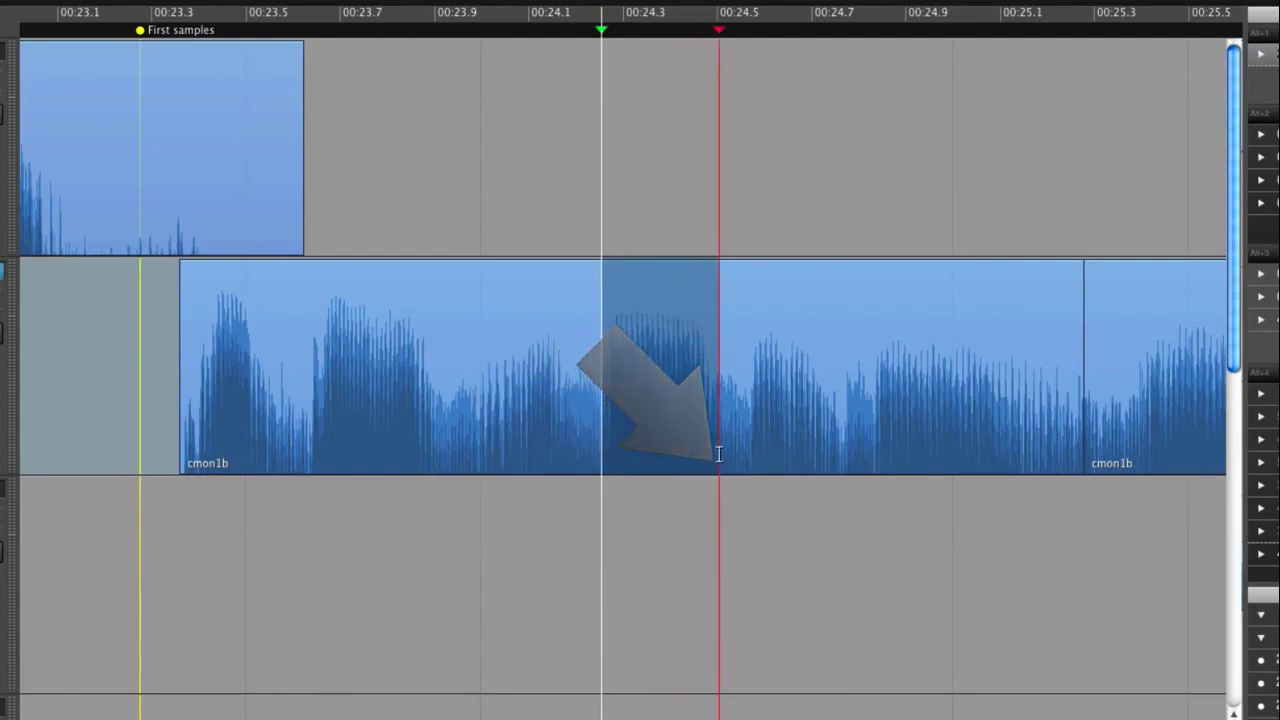
key(Delete)
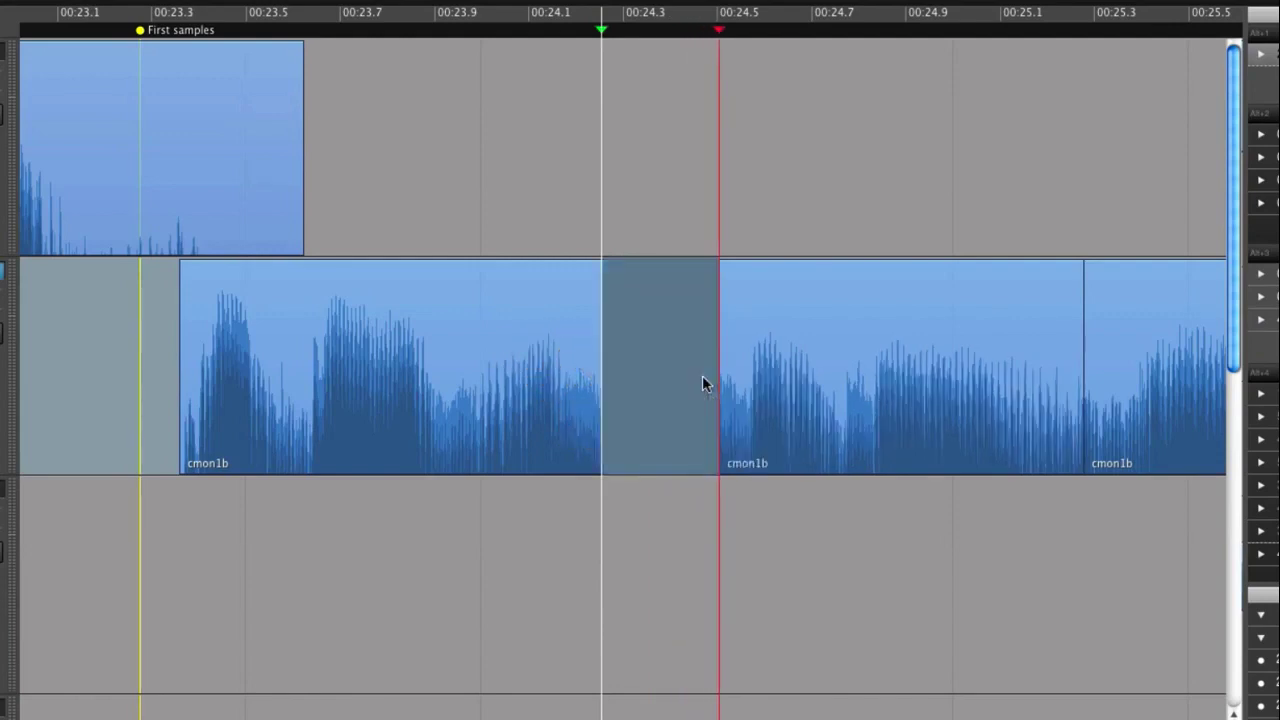
click(697, 380)
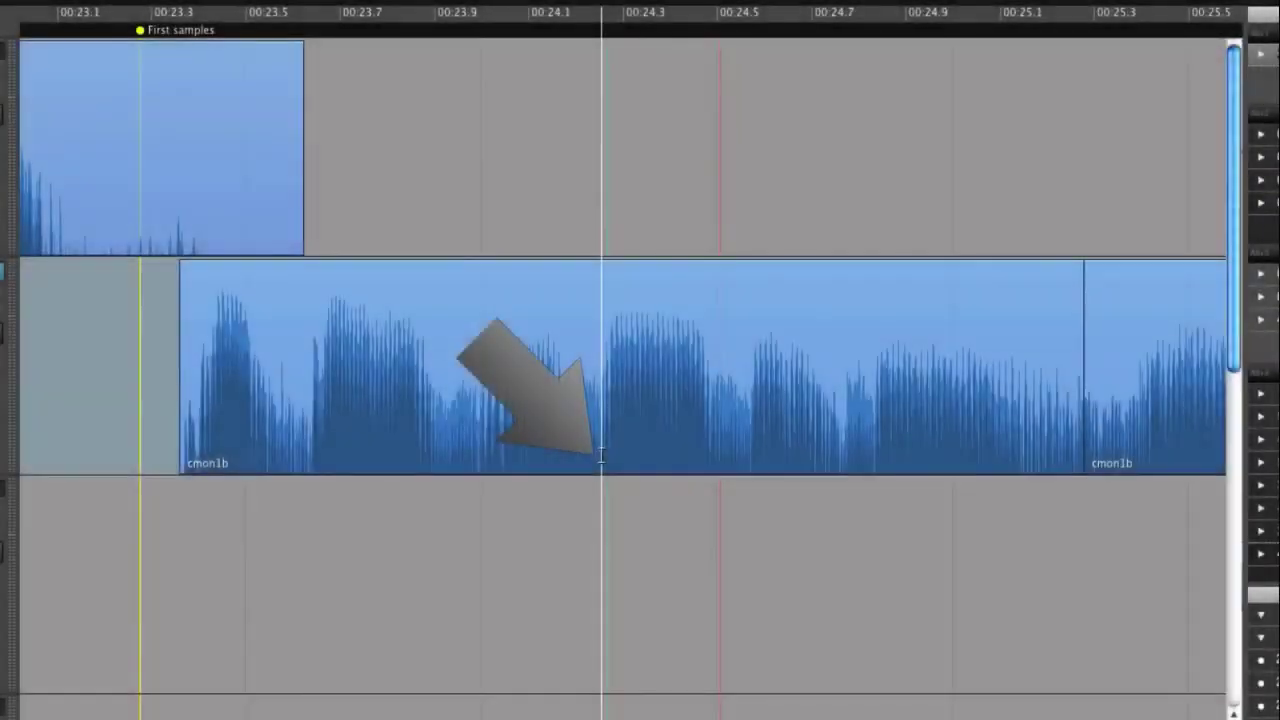
Step: Split the first cmon1b clip at both edges of the range from about 0:24.2 to 0:24.5 and select the middle piece
drag(603, 455, 718, 455)
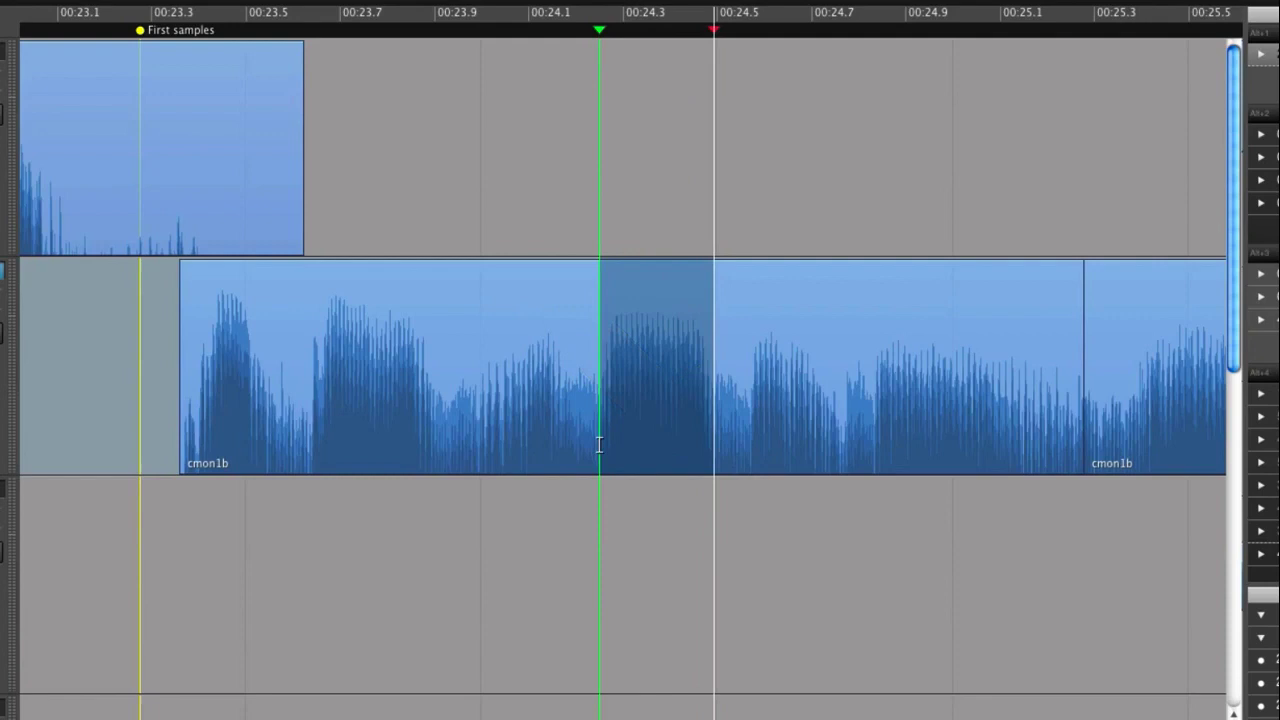
key(t)
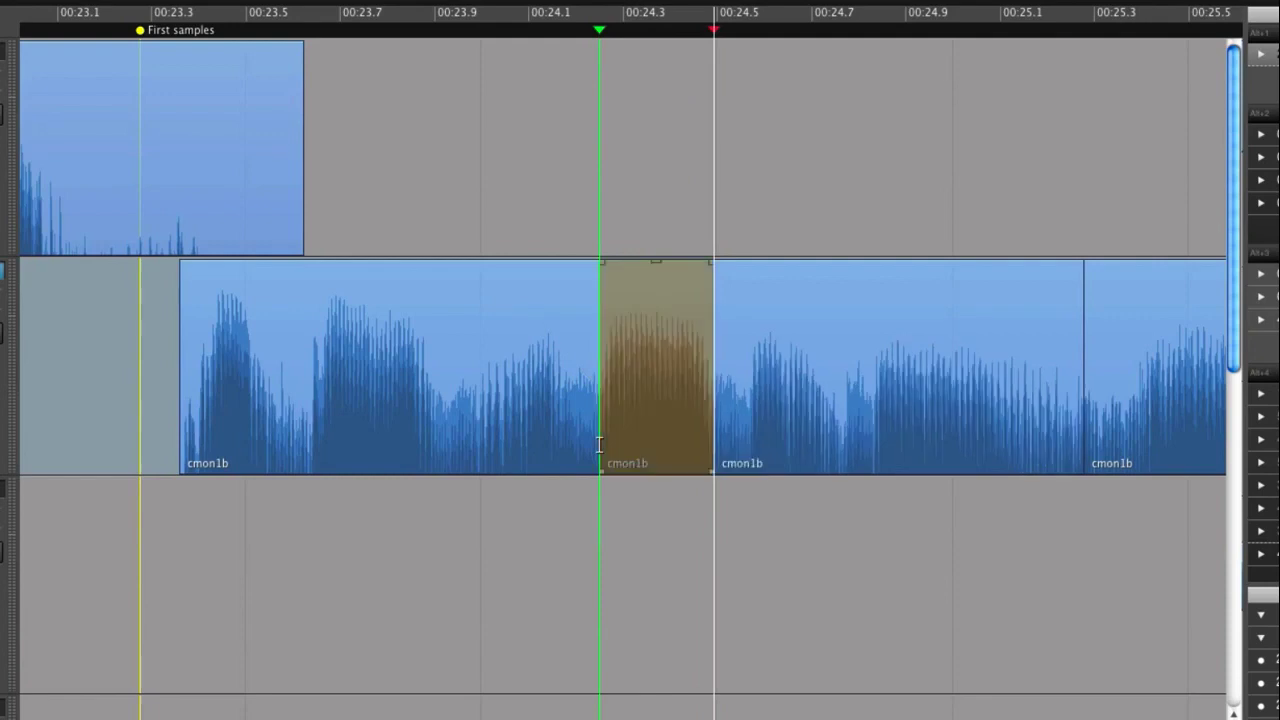
click(523, 267)
click(615, 304)
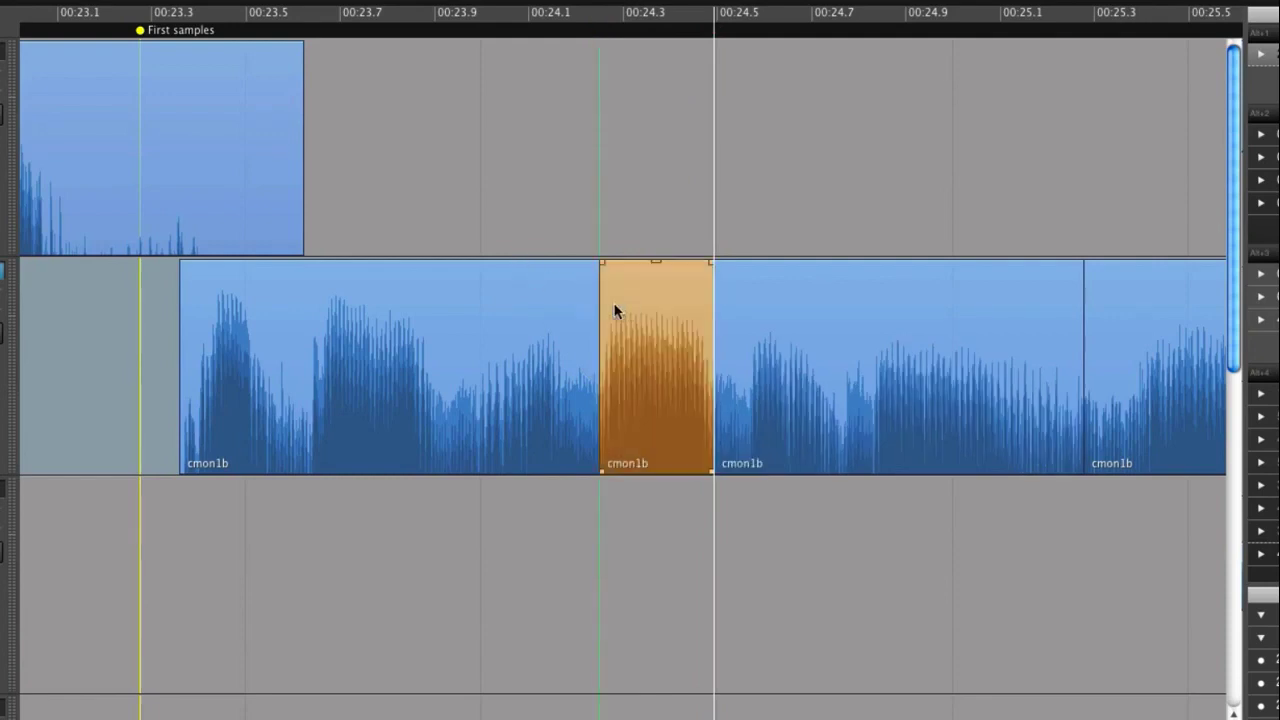
Step: Select the pieces of the split cmon1b clip one after another, ending with the middle piece
click(607, 316)
click(615, 317)
click(757, 316)
click(675, 333)
click(563, 332)
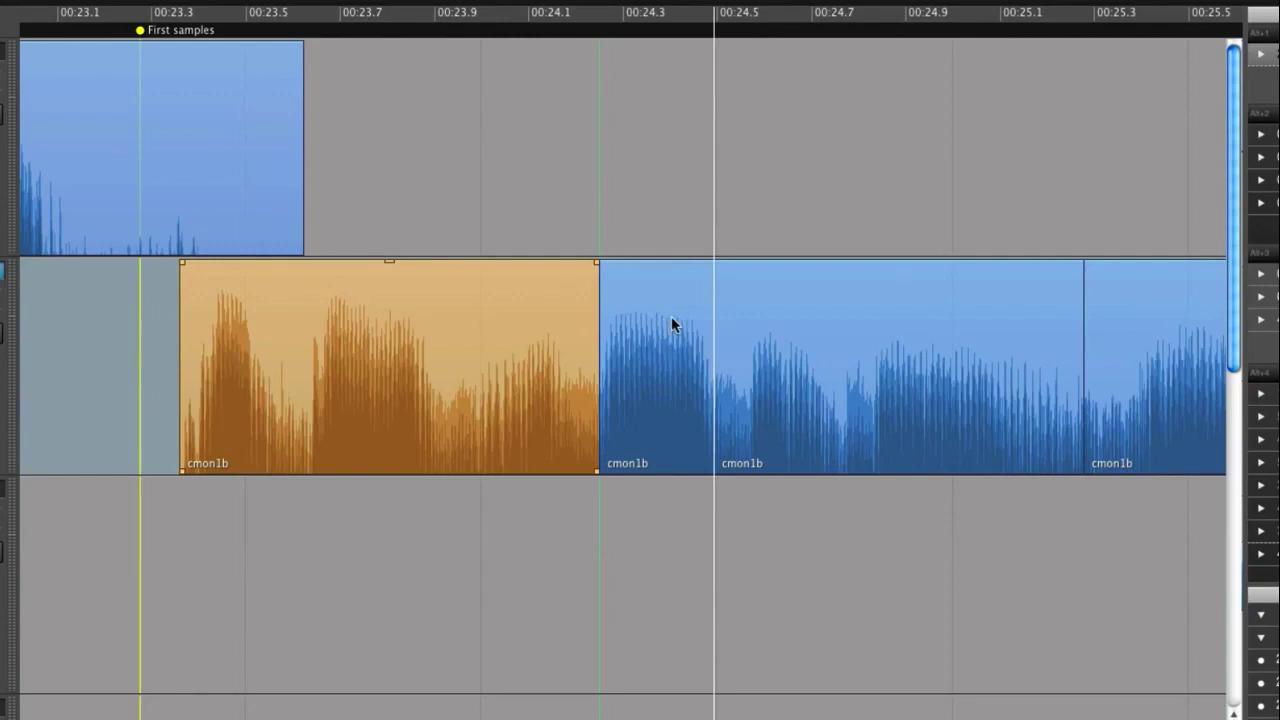
click(671, 316)
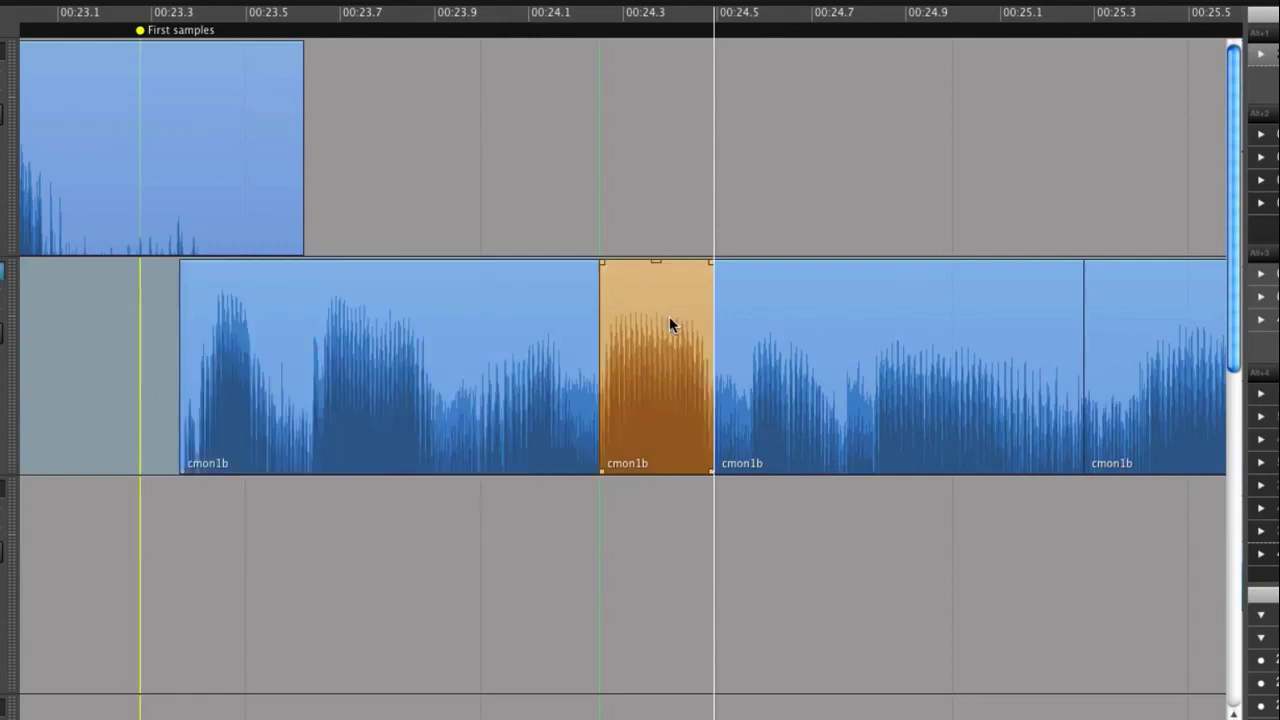